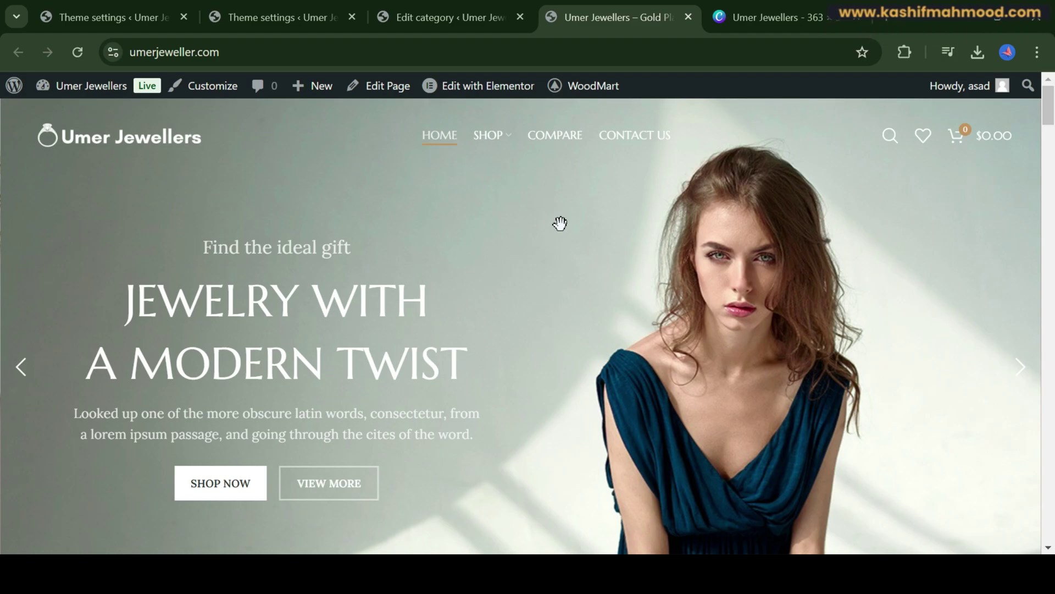
# Scroll to the WoodMart footer and show the Edit with Elementor template list
pyautogui.scroll(-20, 2, 264)
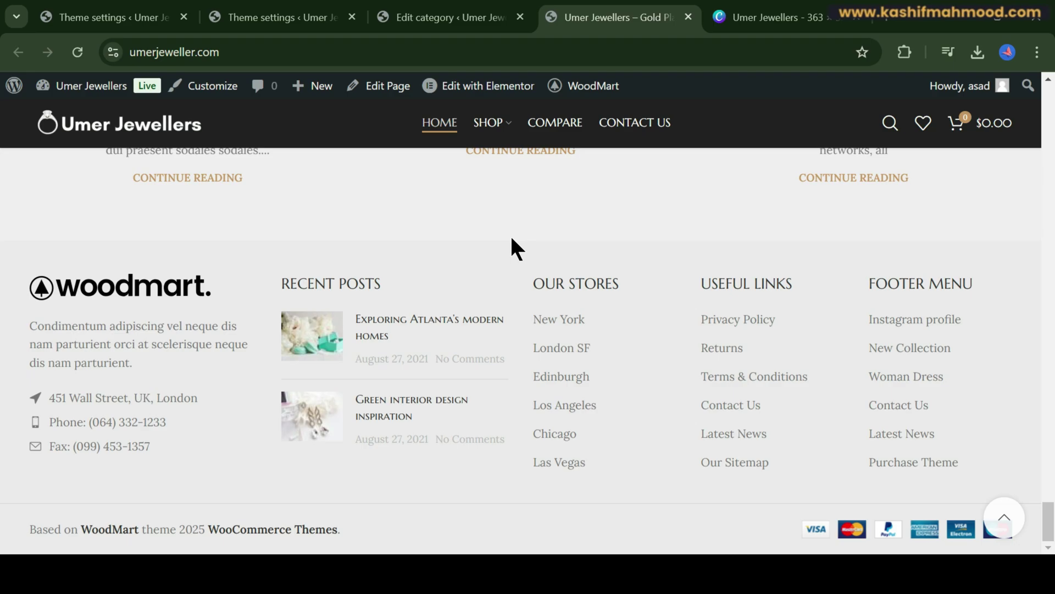
pyautogui.moveTo(477, 88)
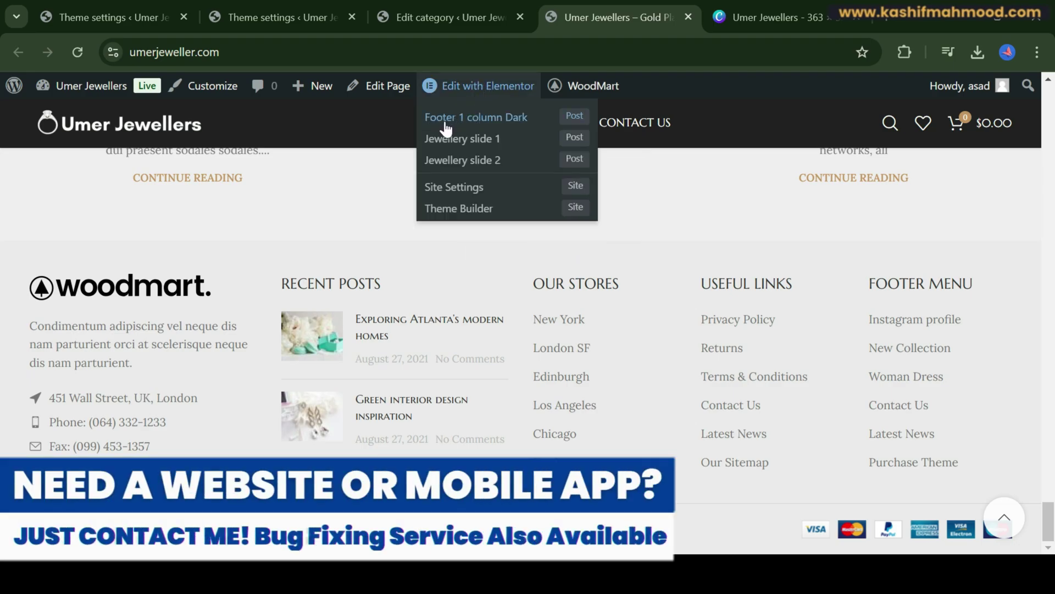
# Open the Footer 1 column Dark template in Elementor and dismiss the checklist panel
pyautogui.click(575, 126)
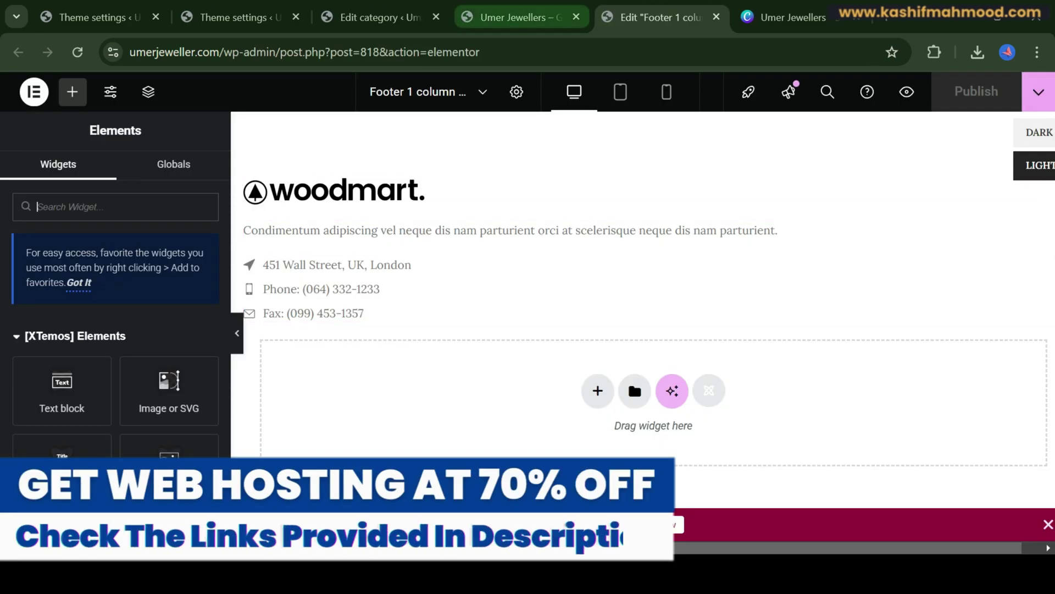
pyautogui.click(514, 17)
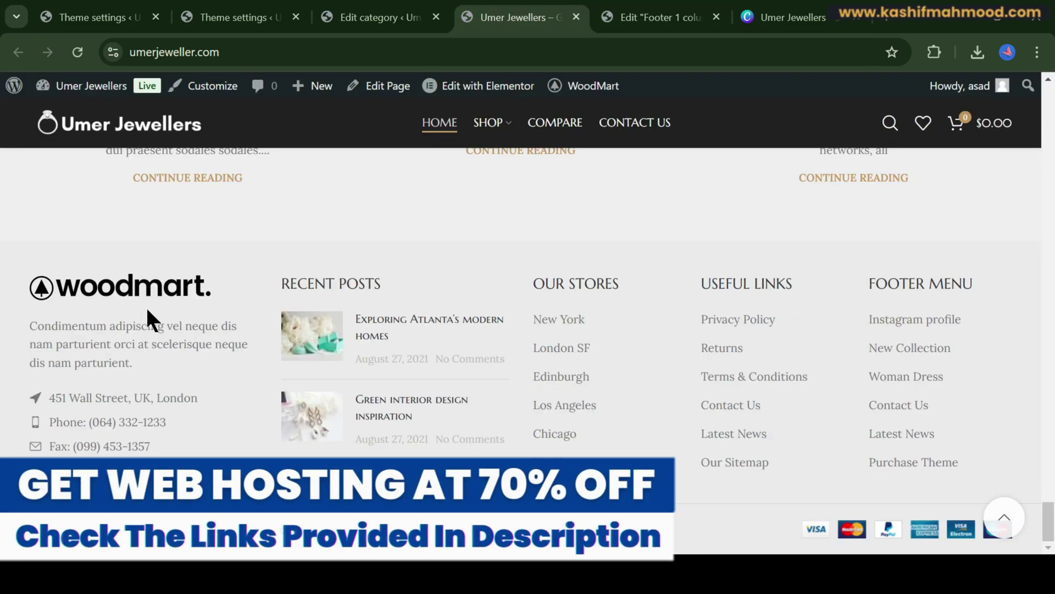
pyautogui.click(655, 17)
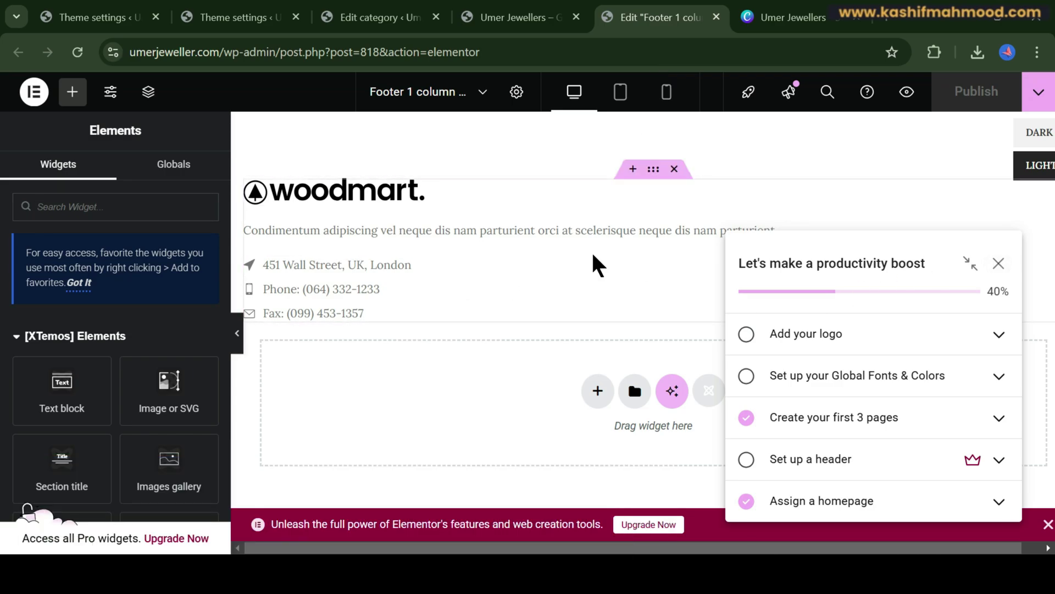
pyautogui.click(971, 264)
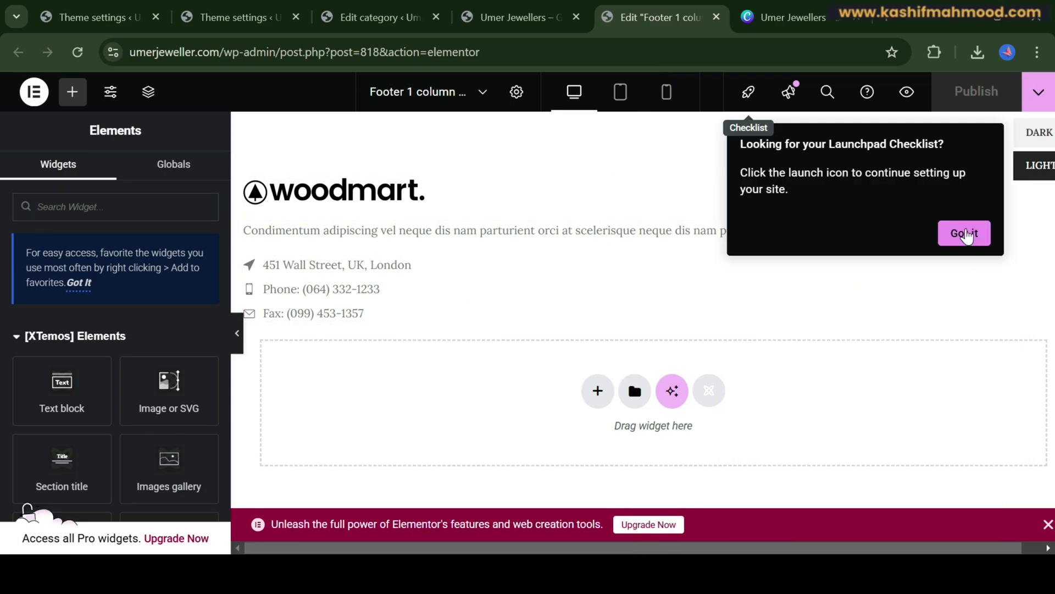
pyautogui.click(967, 237)
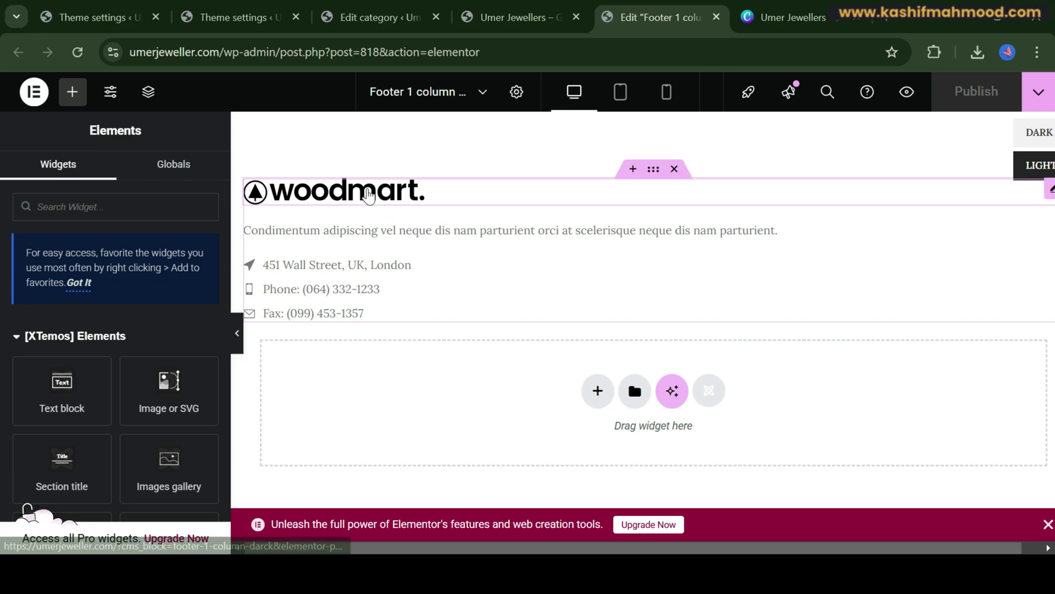
# Replace the woodmart footer logo with an uploaded Umer Jewellers logo file
pyautogui.click(493, 204)
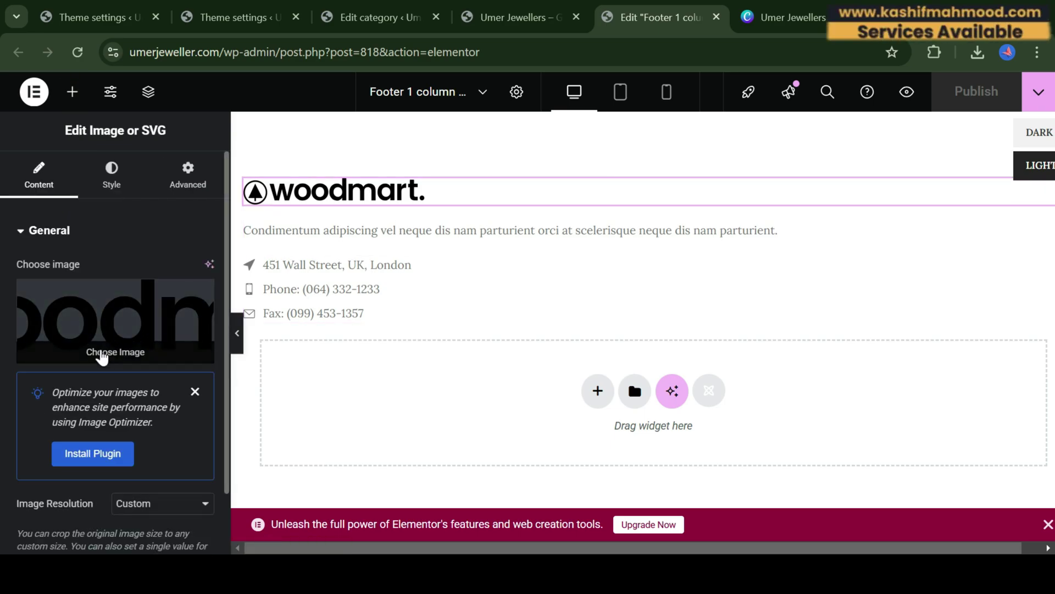
pyautogui.click(775, 17)
pyautogui.click(588, 17)
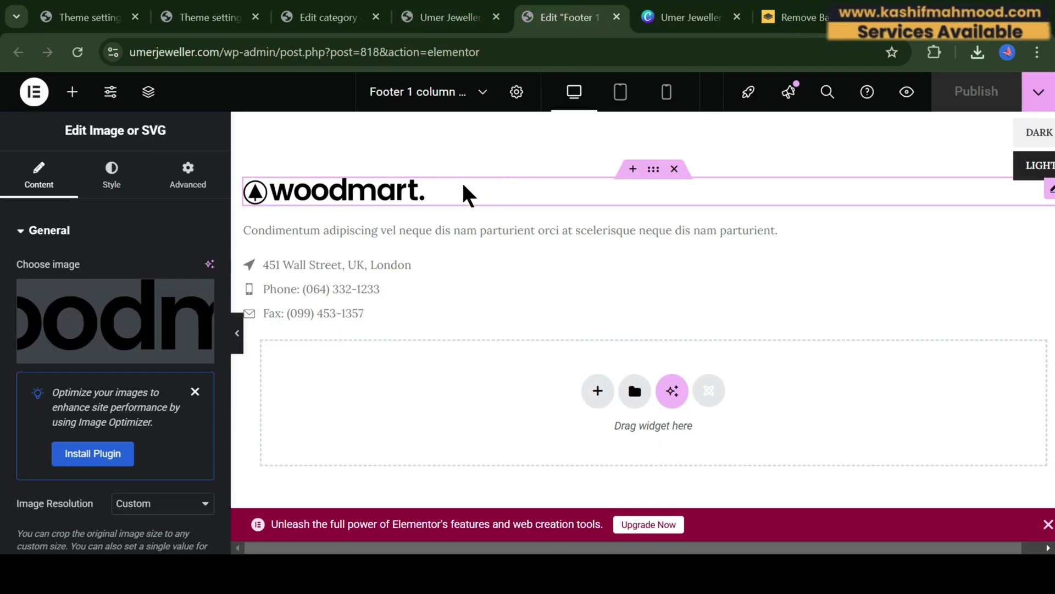
pyautogui.click(85, 342)
pyautogui.click(232, 153)
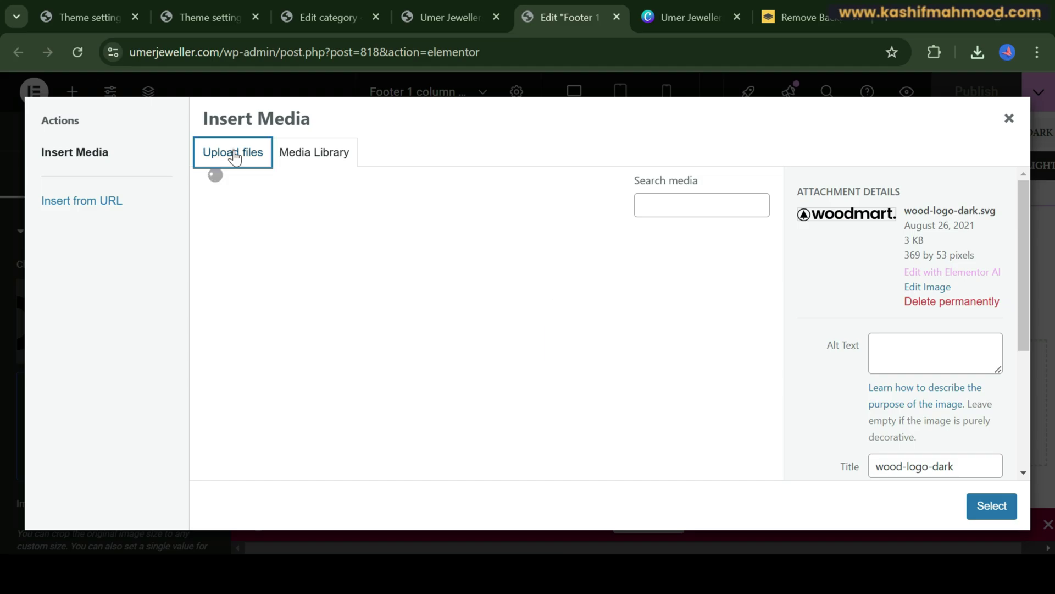
pyautogui.click(596, 341)
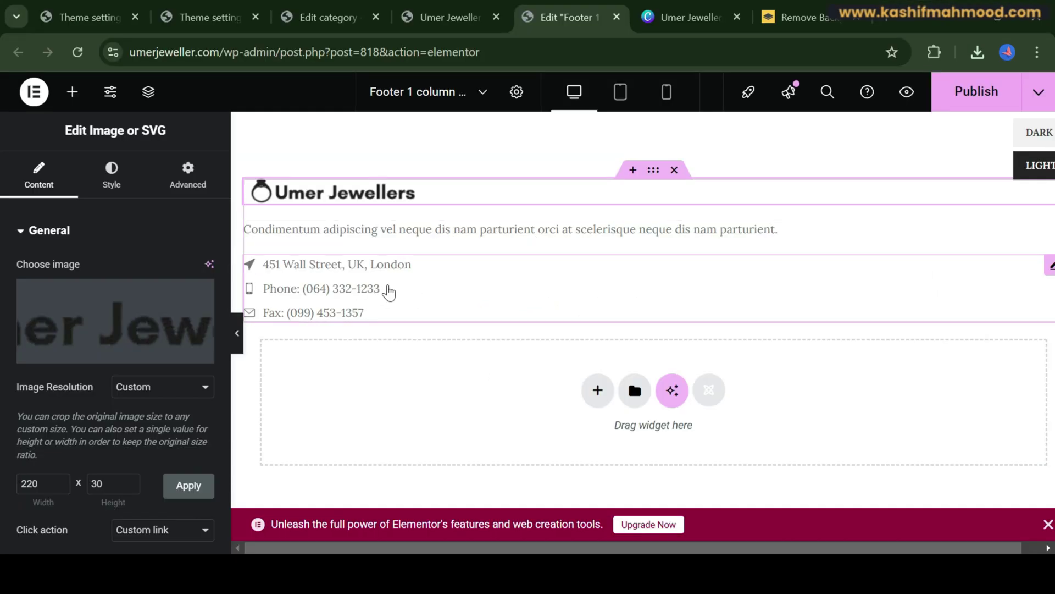
# Inspect the footer description text and the contact details address item
pyautogui.click(440, 234)
pyautogui.hotkey('ctrl', 'a')
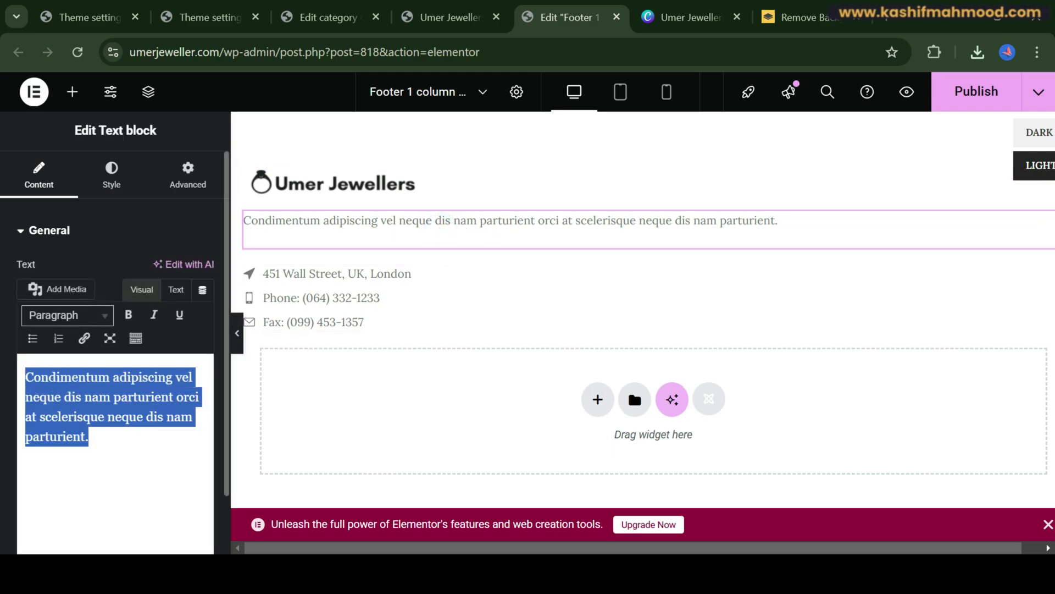
pyautogui.click(393, 278)
pyautogui.click(392, 279)
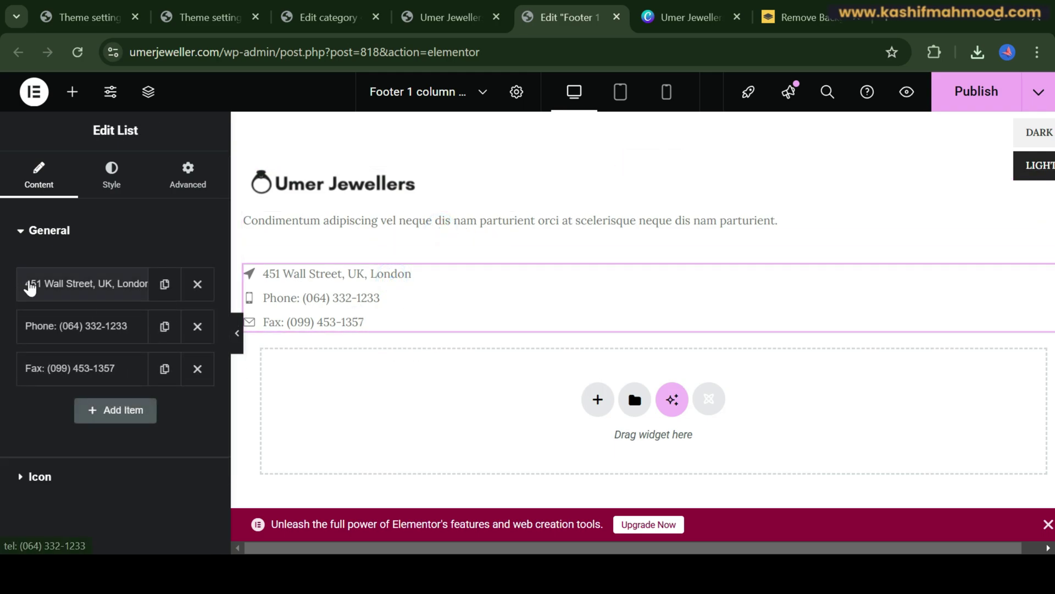
pyautogui.click(76, 287)
pyautogui.click(92, 297)
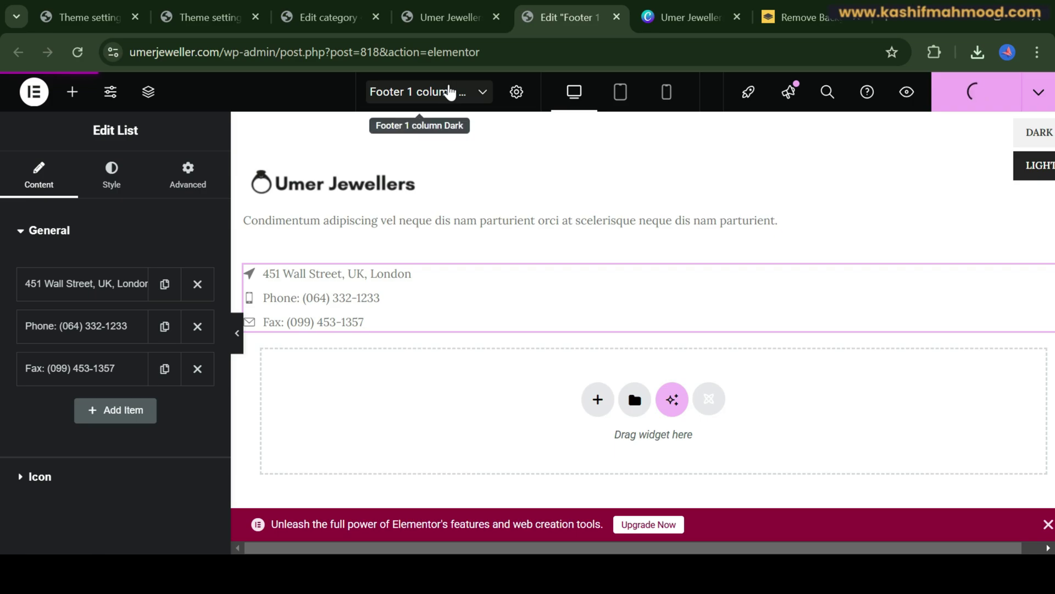
pyautogui.click(449, 19)
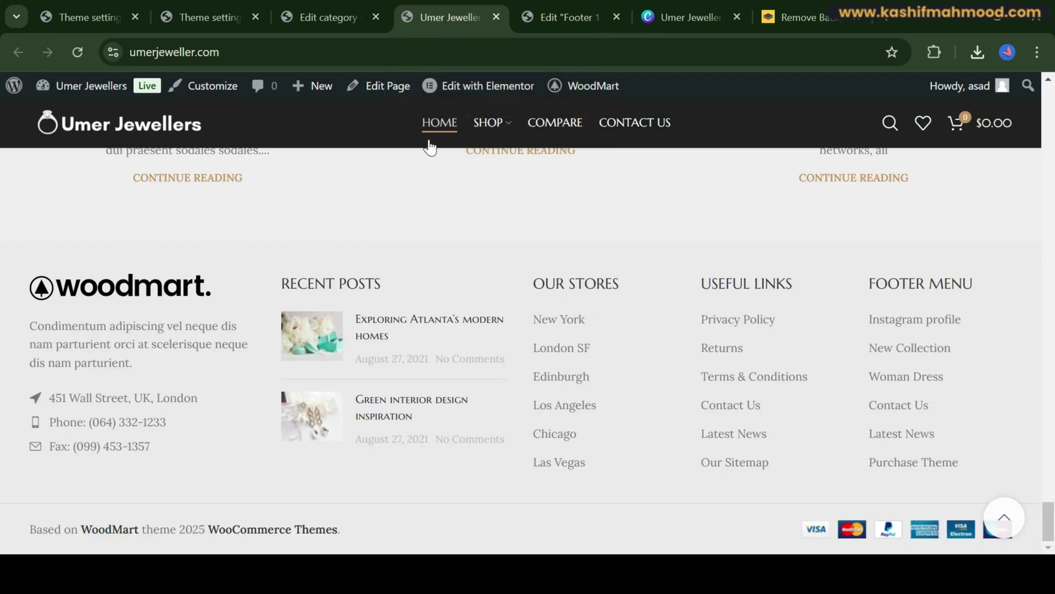
# Reload the live site to show the Umer Jewellers logo and open WoodMart's Footer settings
pyautogui.click(77, 52)
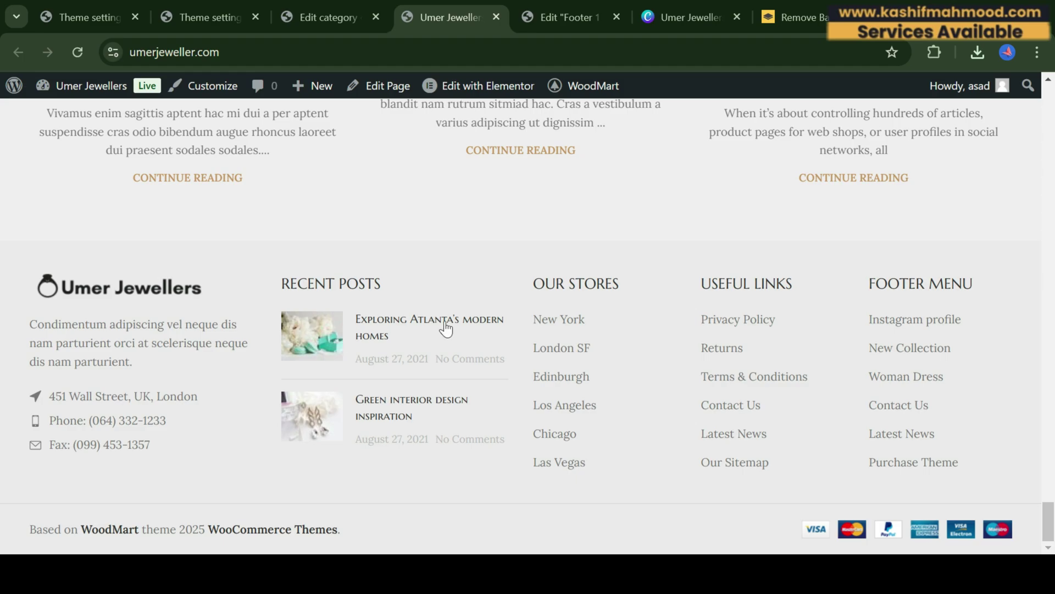
pyautogui.moveTo(592, 90)
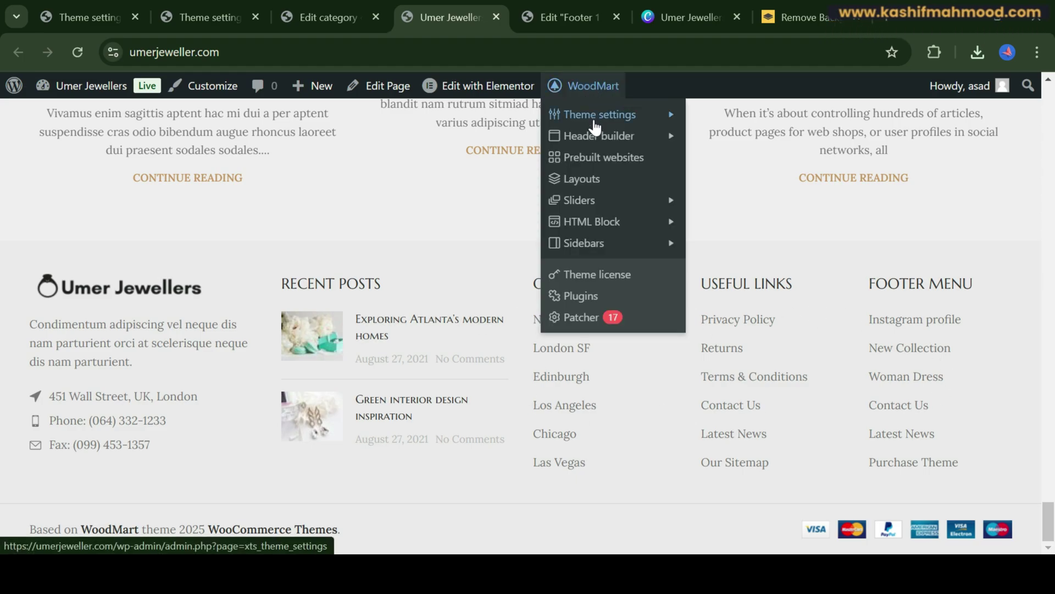
pyautogui.moveTo(594, 117)
pyautogui.click(998, 122)
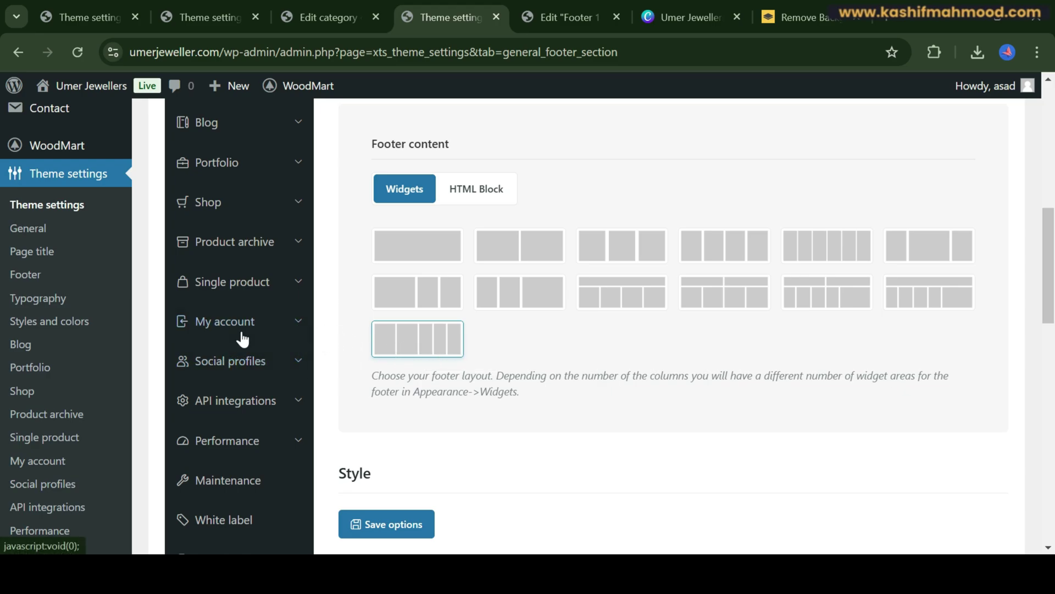
# Review the Footer options and go to Appearance > Widgets
pyautogui.scroll(-10, 113, 349)
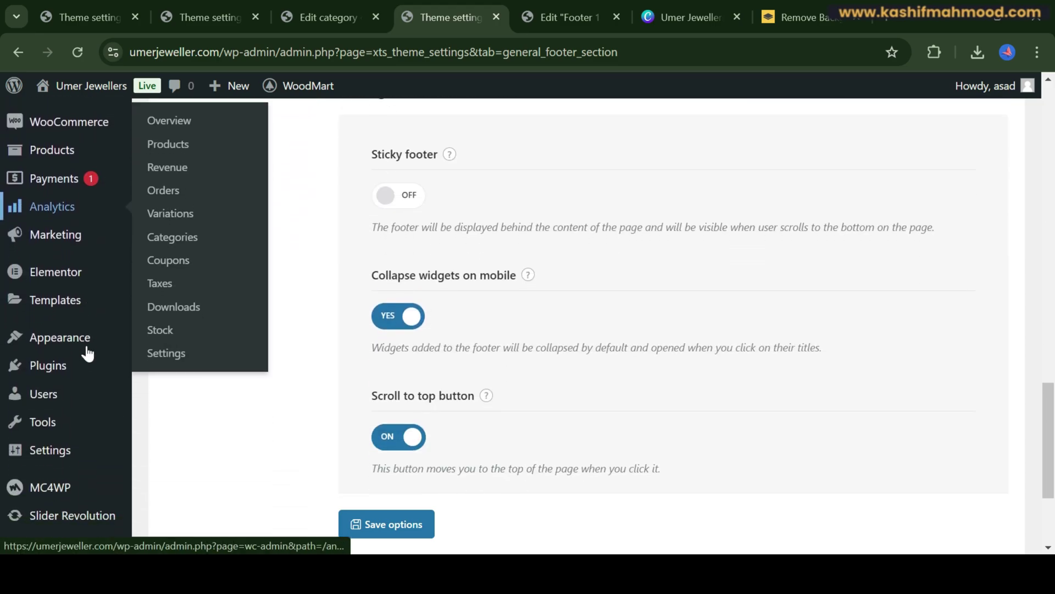
pyautogui.moveTo(64, 334)
pyautogui.click(183, 407)
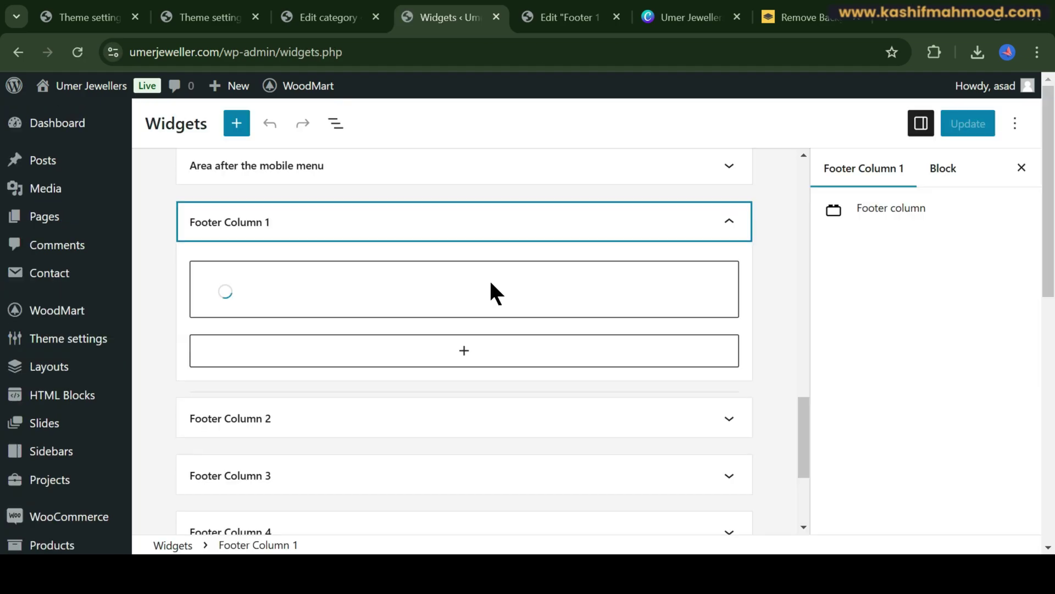
# Expand and collapse Footer Columns 1 and 2 to inspect their widgets
pyautogui.moveTo(798, 212); pyautogui.dragTo(815, 371)
pyautogui.click(731, 303)
pyautogui.click(731, 303)
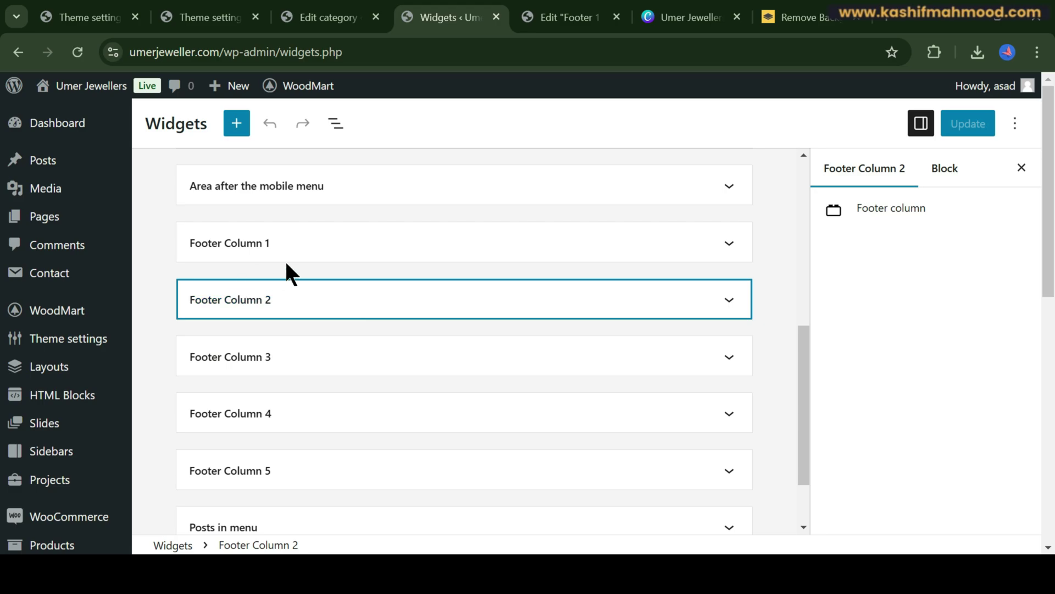
pyautogui.scroll(-2, 269, 341)
pyautogui.scroll(1, 267, 399)
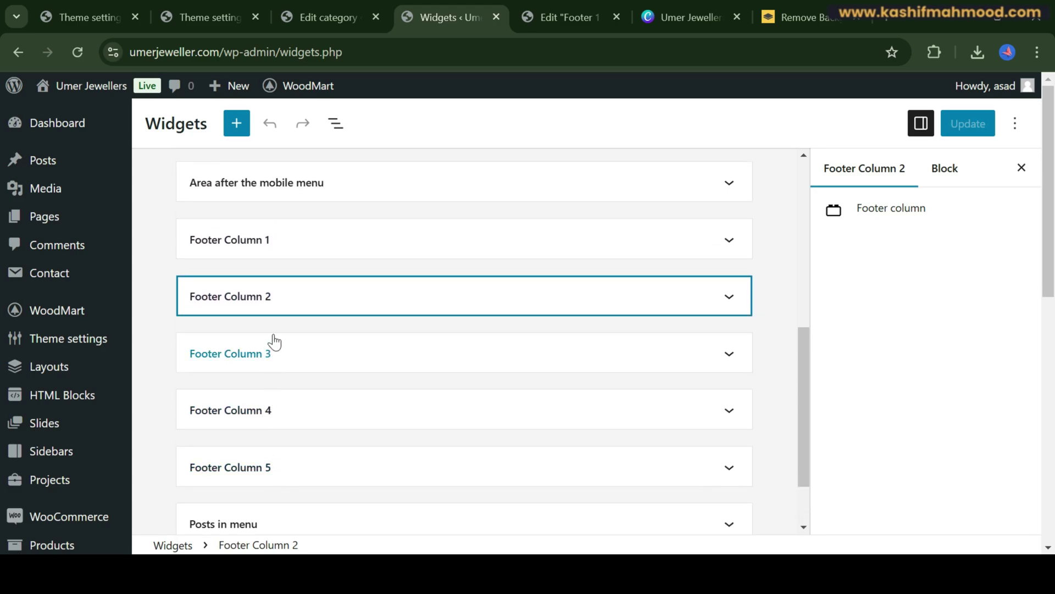
pyautogui.click(730, 239)
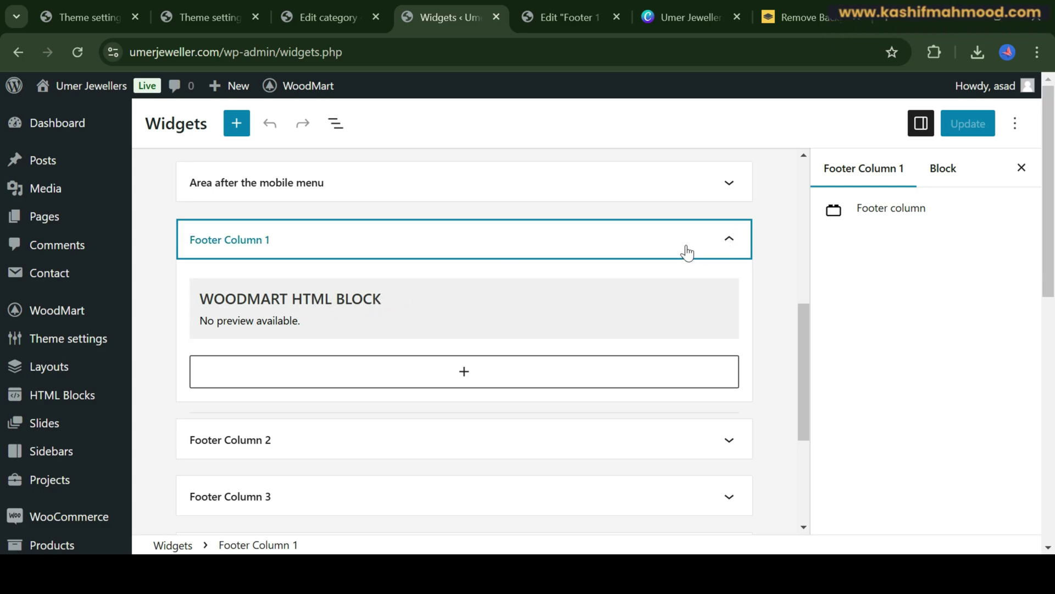
pyautogui.click(734, 246)
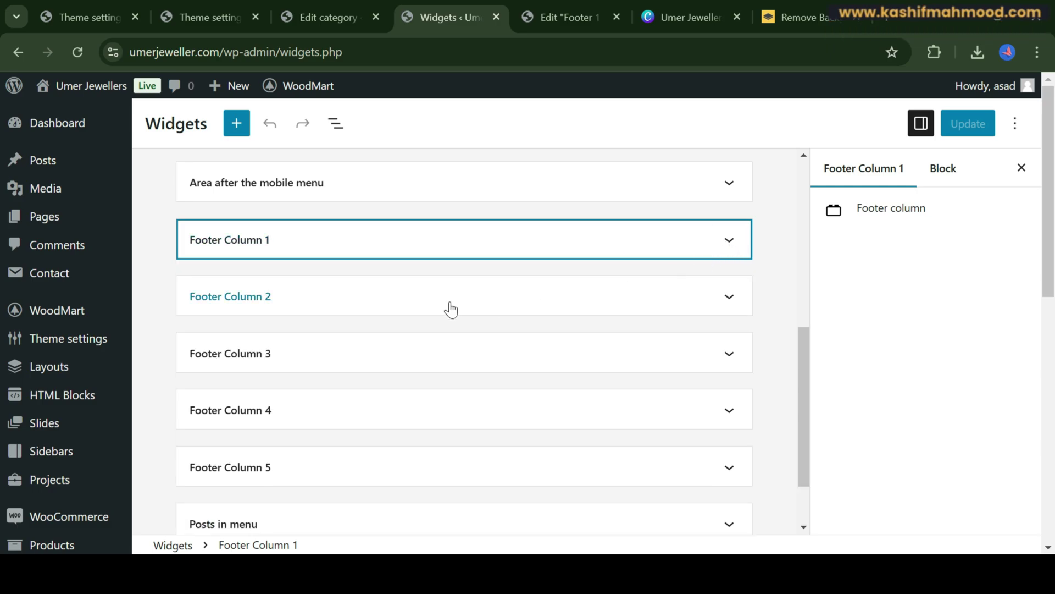
pyautogui.scroll(-1, 224, 330)
# Review Footer Column 2's Recent Posts widget settings (2 posts, 60×75 thumbnails) and its block options
pyautogui.click(219, 220)
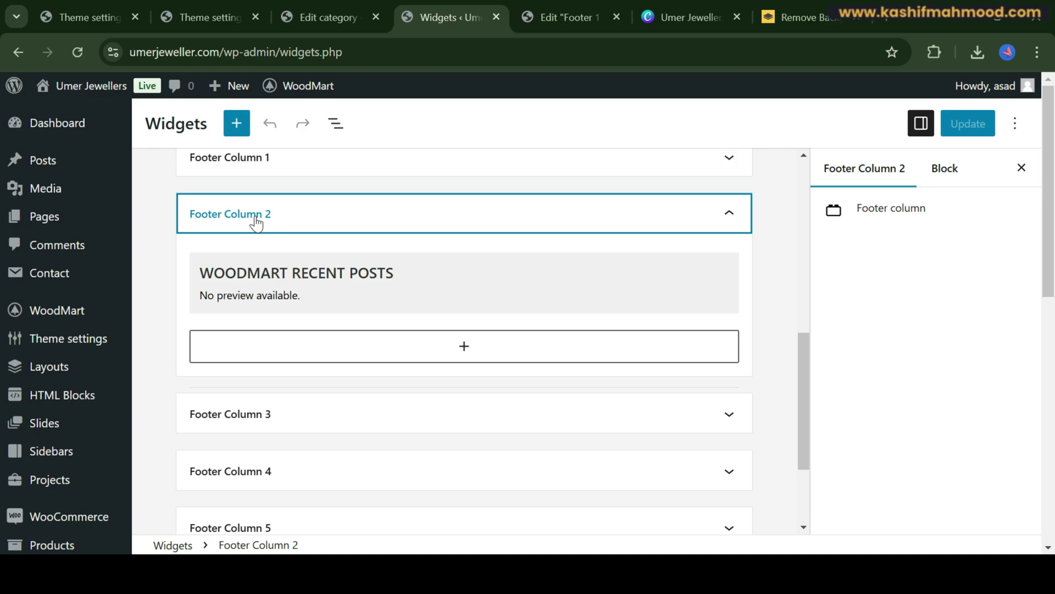
pyautogui.click(318, 292)
pyautogui.scroll(-2, 337, 405)
pyautogui.scroll(2, 714, 214)
pyautogui.click(730, 213)
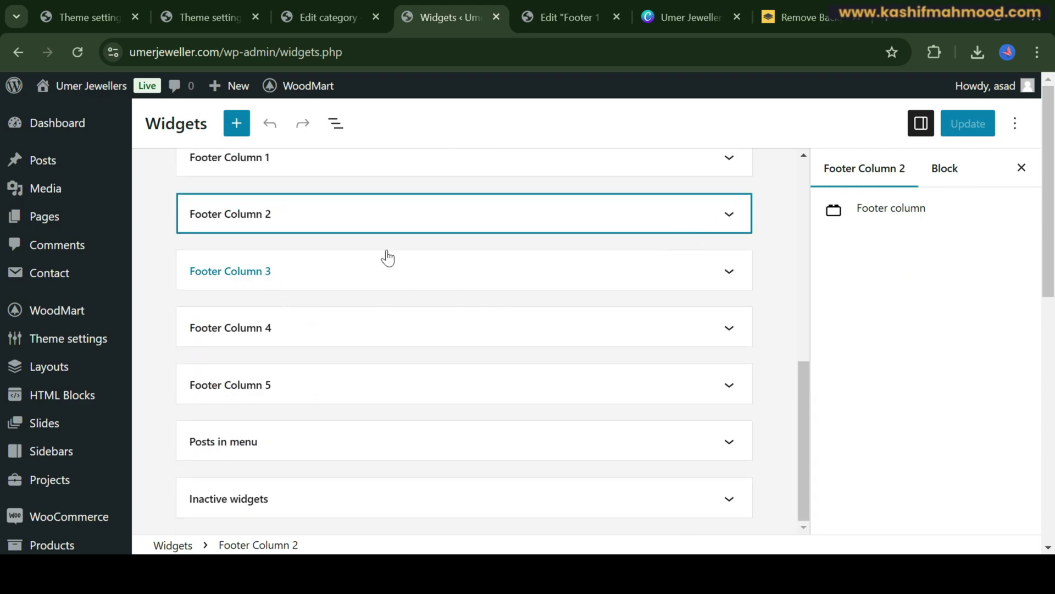
pyautogui.click(370, 227)
pyautogui.click(384, 297)
pyautogui.scroll(-2, 467, 371)
pyautogui.scroll(6, 302, 314)
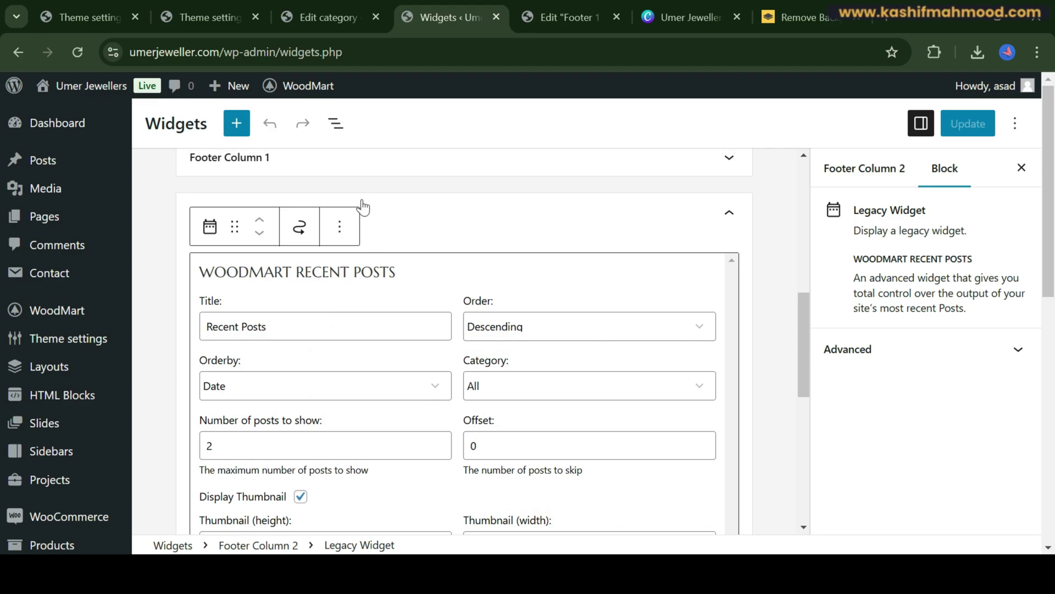
pyautogui.click(340, 227)
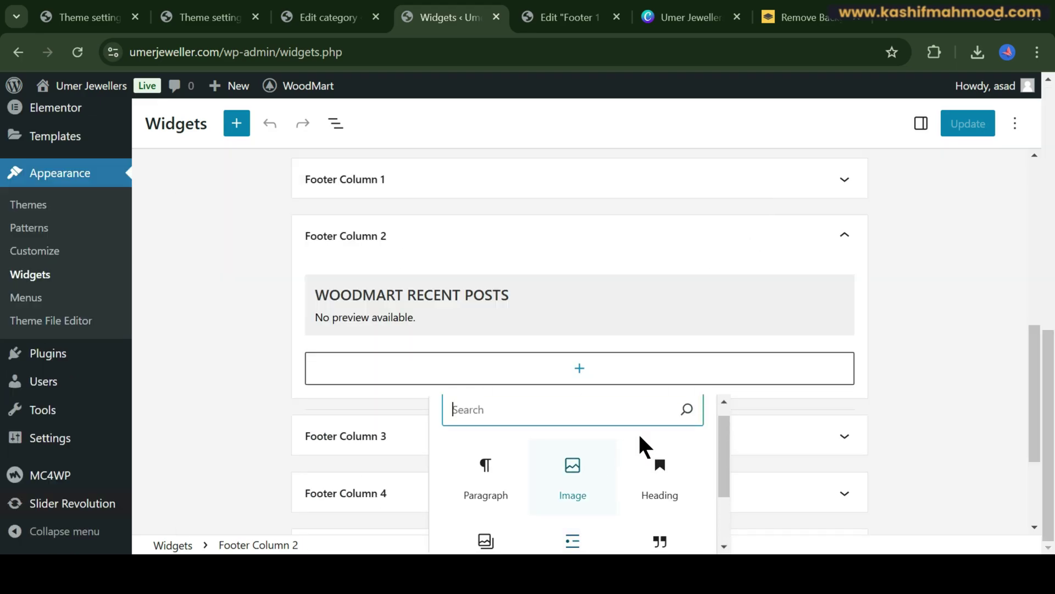
# Inspect the widget in Footer Column 3
pyautogui.scroll(-2, 621, 462)
pyautogui.scroll(2, 572, 473)
pyautogui.scroll(-3, 550, 308)
pyautogui.click(431, 285)
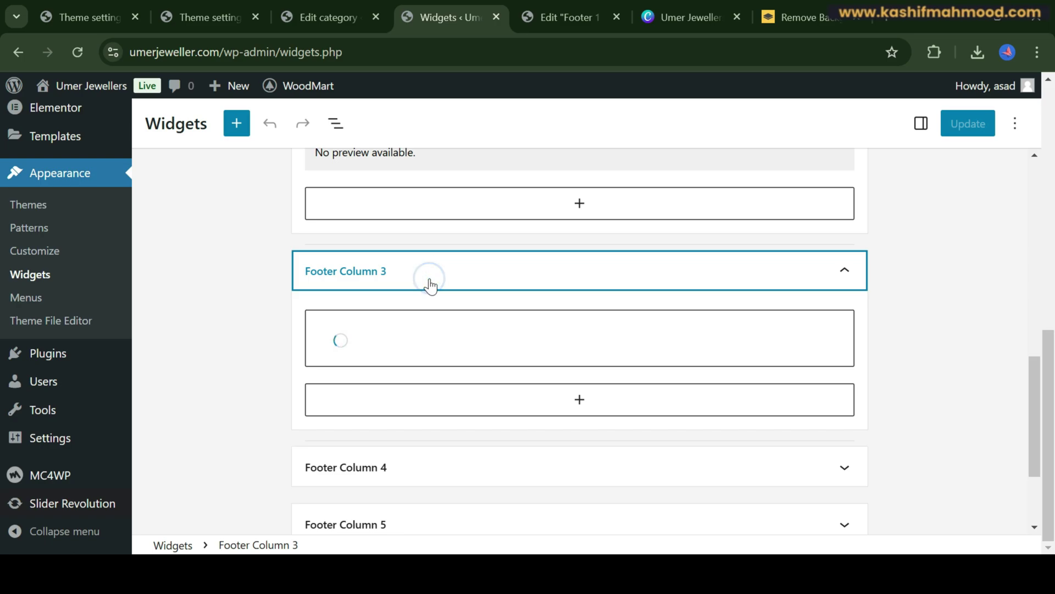
pyautogui.click(428, 285)
# Check which menu Footer Column 4's USEFUL LINKS widget displays, leaving it unchanged
pyautogui.click(427, 325)
pyautogui.scroll(3, 469, 282)
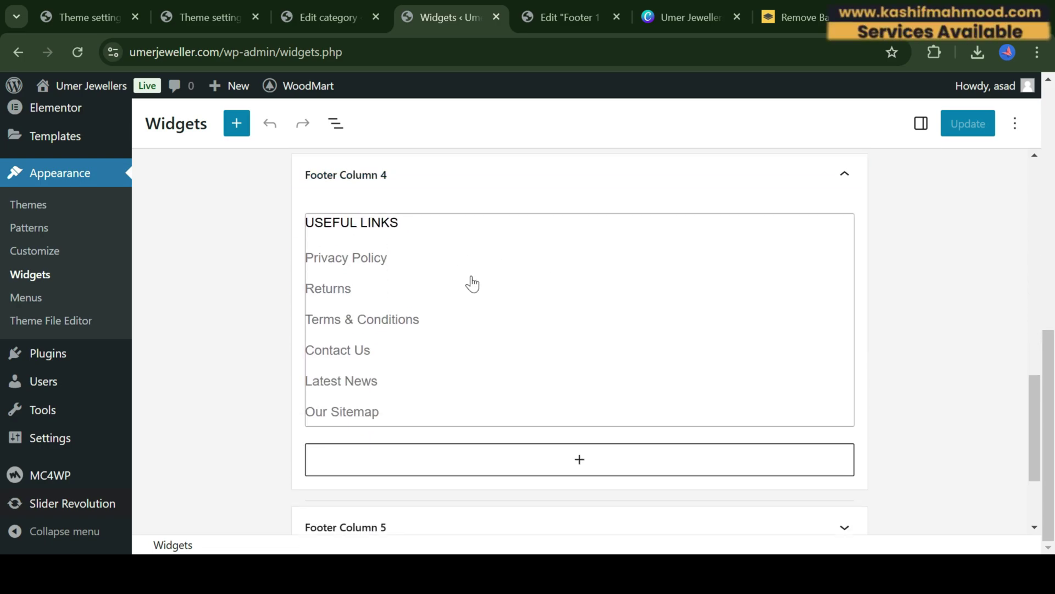
pyautogui.scroll(-3, 495, 302)
pyautogui.click(521, 318)
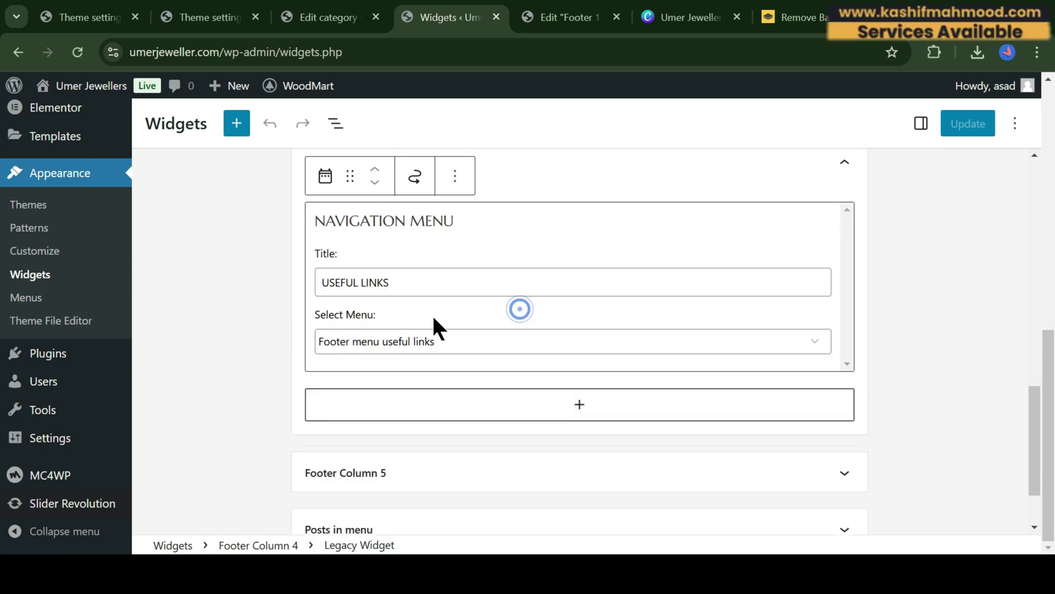
pyautogui.click(457, 347)
pyautogui.click(432, 340)
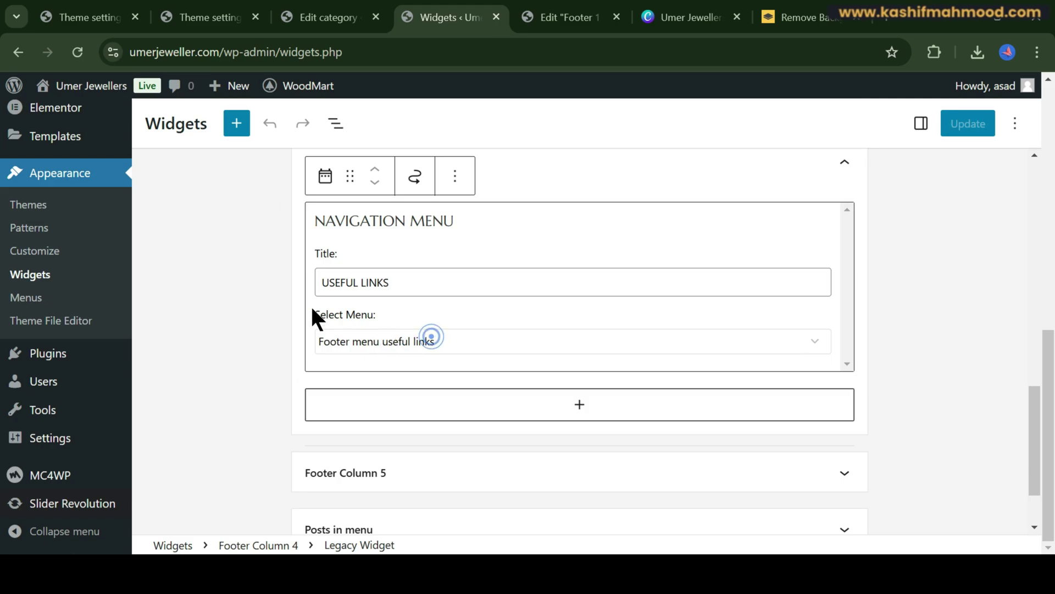
pyautogui.scroll(2, 291, 283)
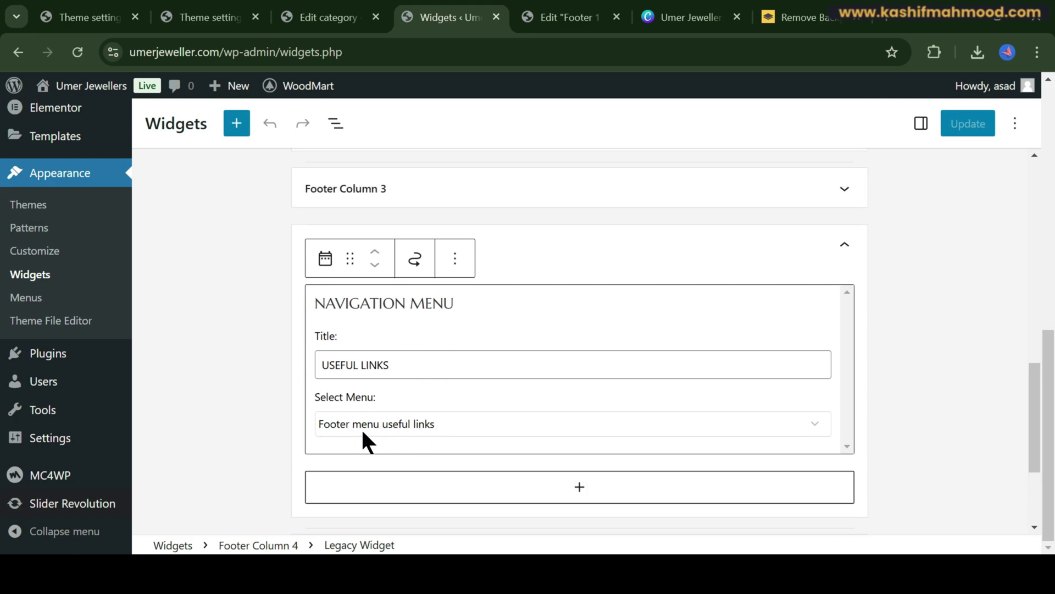
pyautogui.click(238, 344)
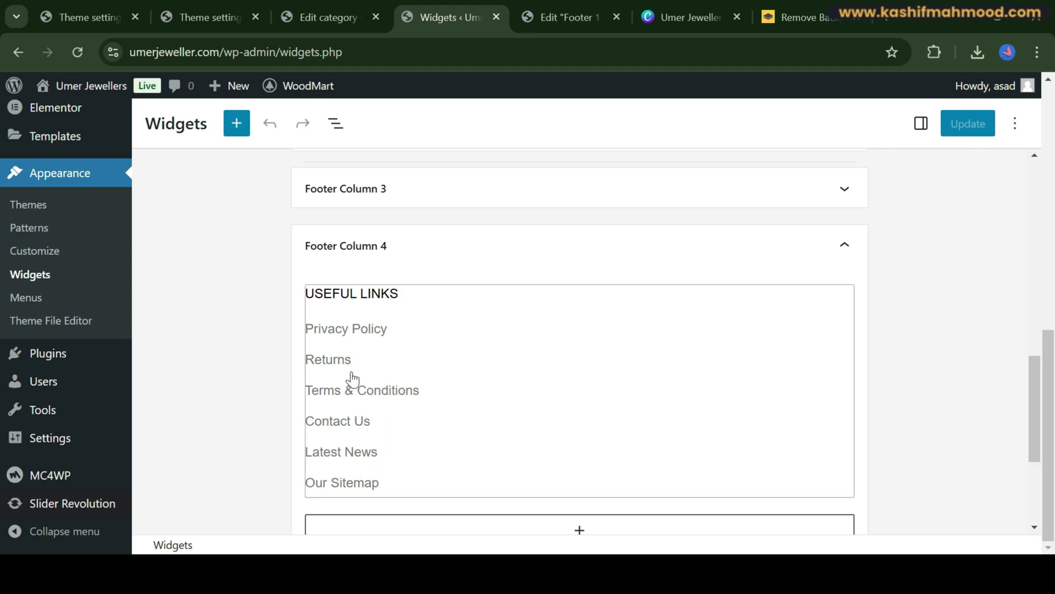
# Inspect Footer Column 5, then open 'Footer menu useful links' in the Menus editor
pyautogui.scroll(-2, 427, 391)
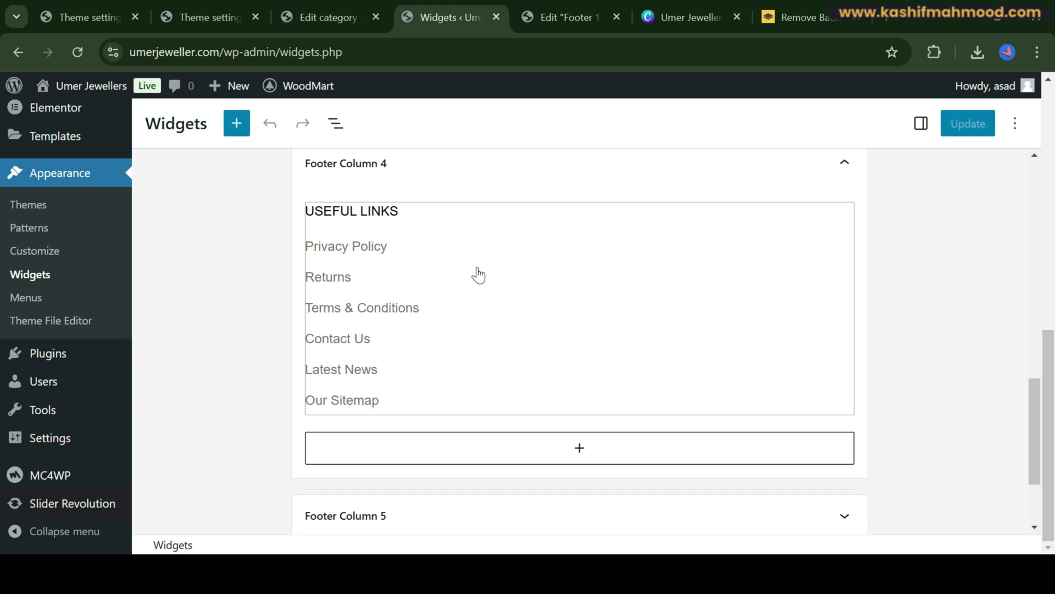
pyautogui.scroll(-3, 451, 275)
pyautogui.click(392, 382)
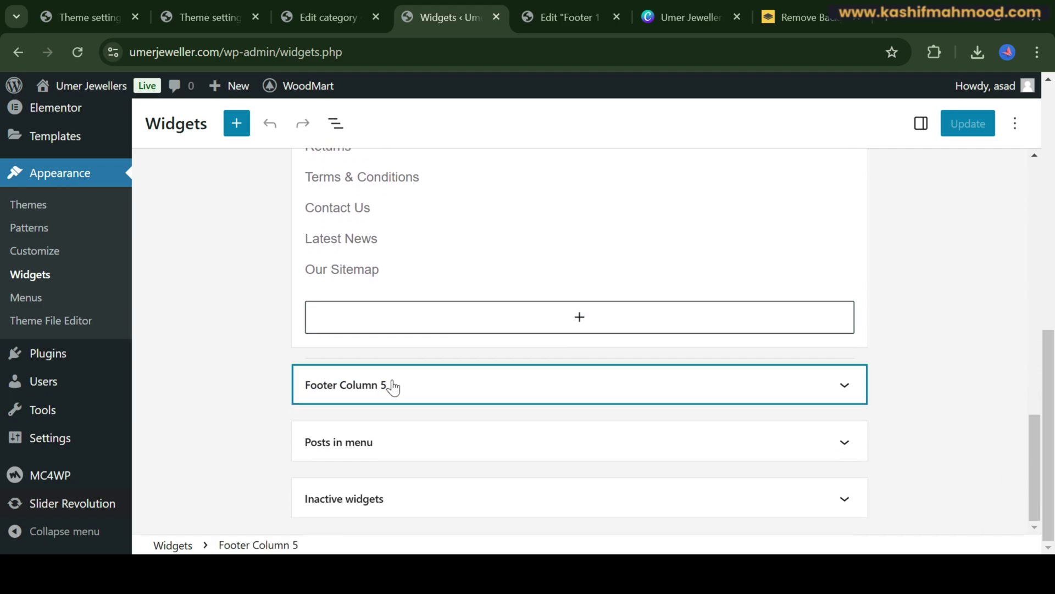
pyautogui.scroll(-5, 434, 264)
pyautogui.scroll(2, 402, 275)
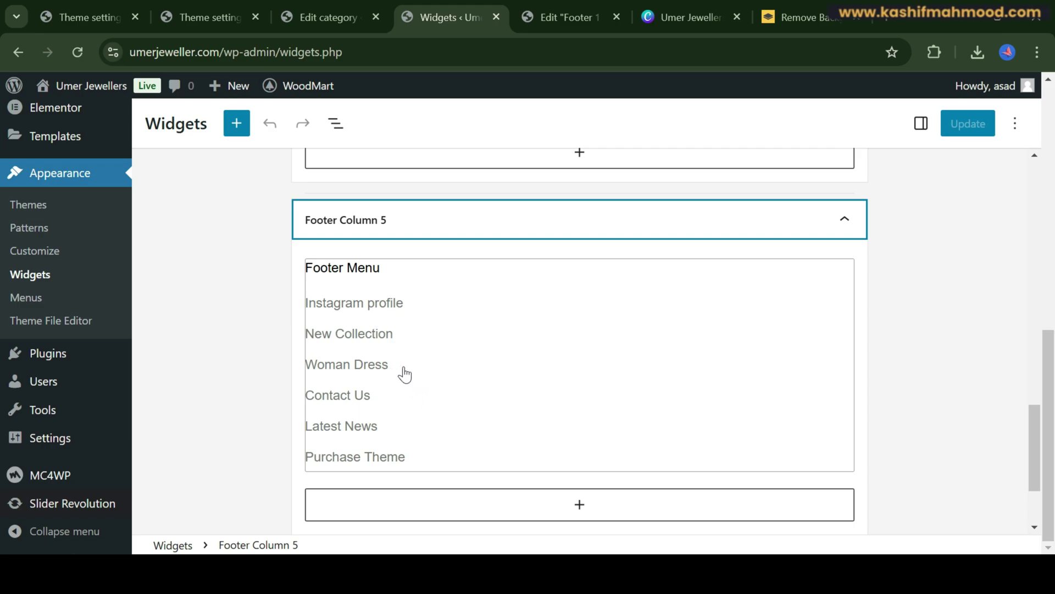
pyautogui.scroll(5, 219, 323)
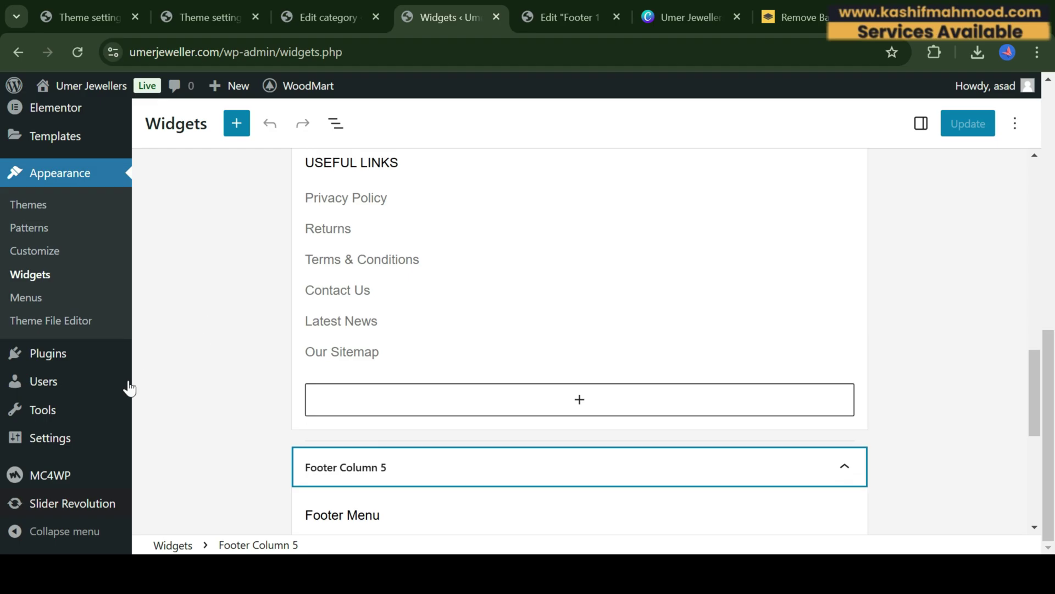
pyautogui.scroll(5, 77, 357)
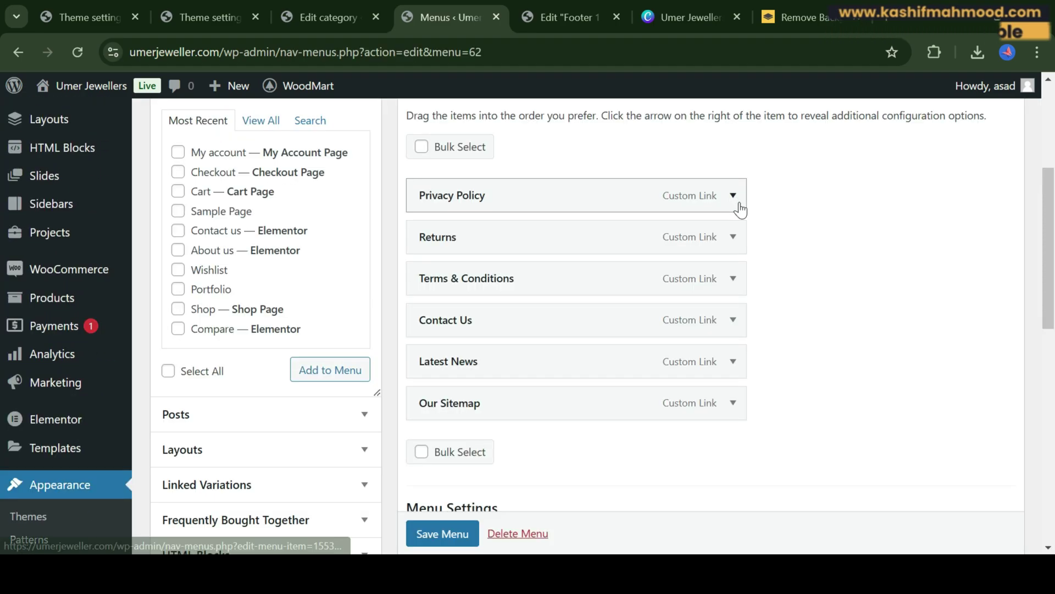
pyautogui.click(736, 199)
pyautogui.click(737, 199)
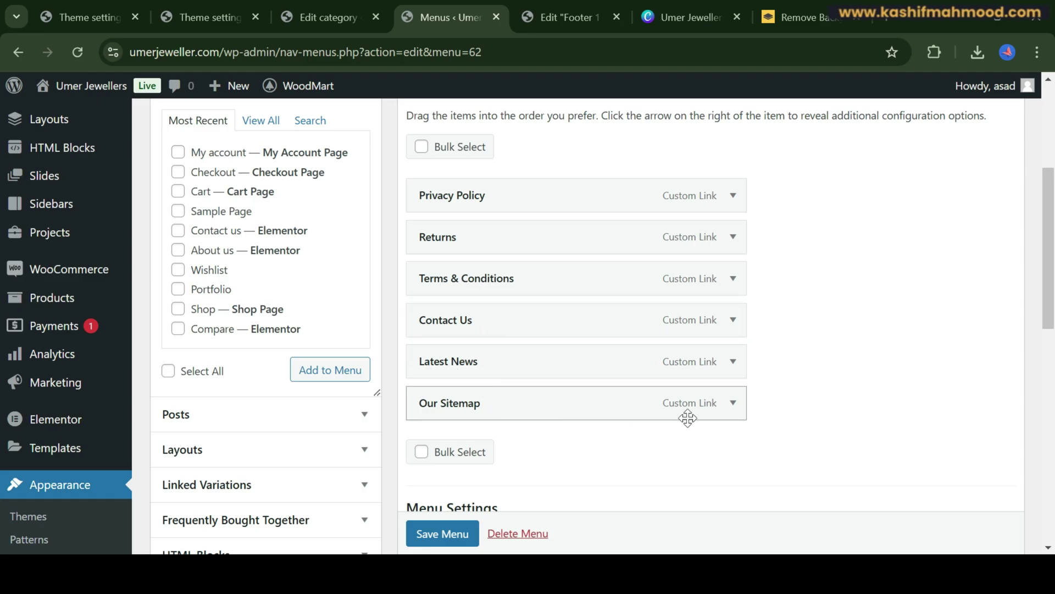
pyautogui.click(731, 405)
pyautogui.scroll(-3, 366, 310)
pyautogui.scroll(3, 367, 309)
pyautogui.click(732, 402)
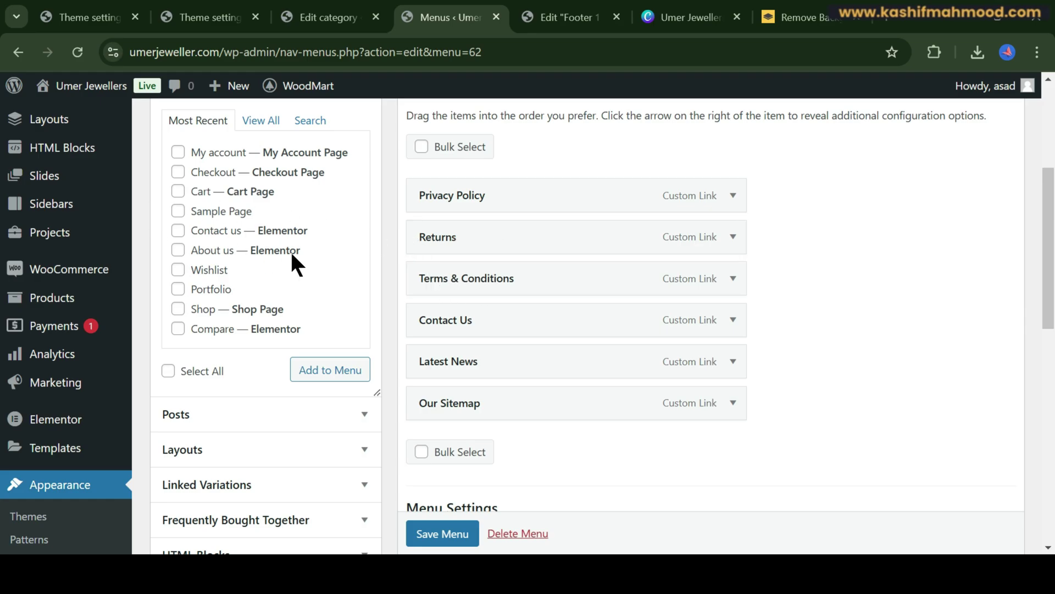
pyautogui.scroll(5, 348, 268)
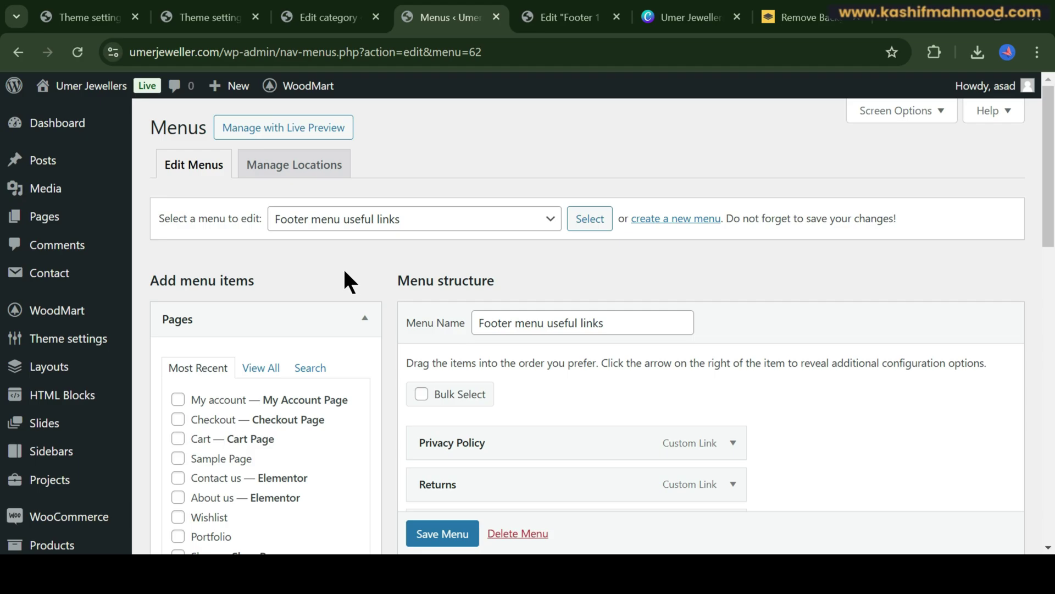
pyautogui.moveTo(41, 221)
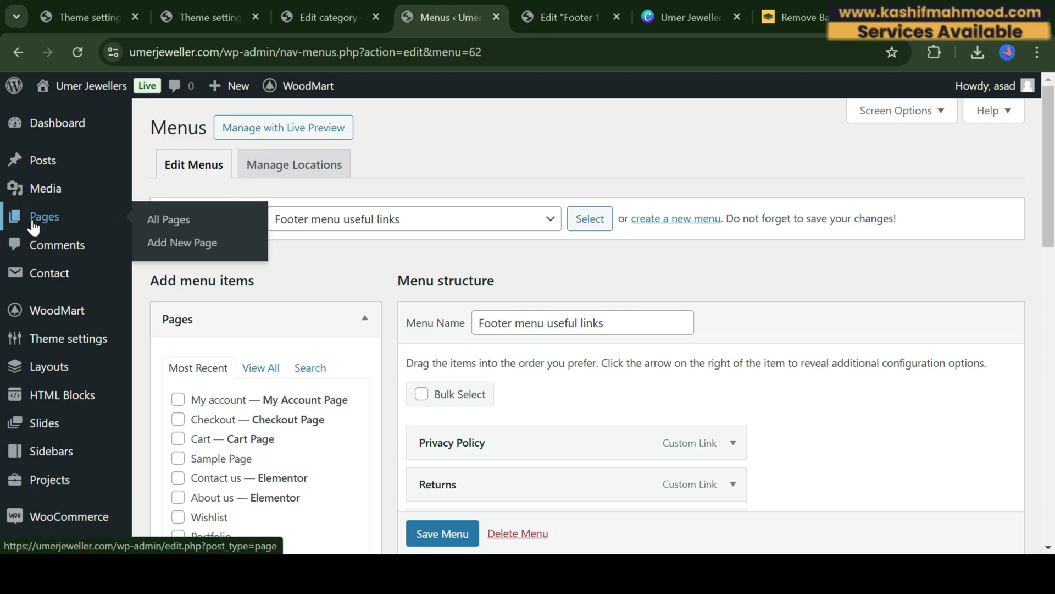
# Publish a new 'Returns' page with the paragraph 'Write return policy over here' and save
pyautogui.click(173, 244)
pyautogui.write('Returns')
pyautogui.click(988, 98)
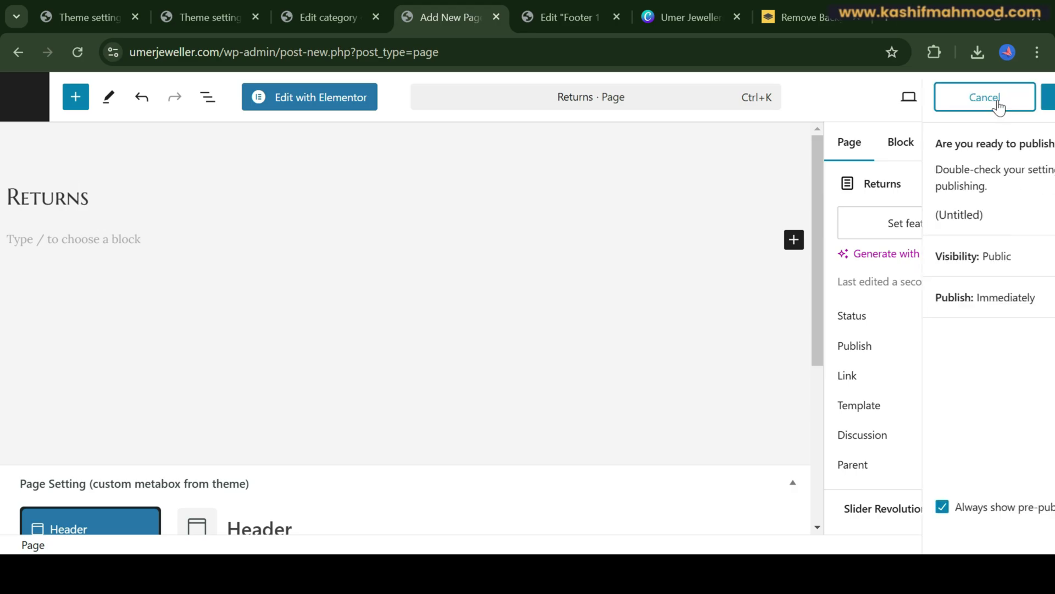
pyautogui.click(983, 101)
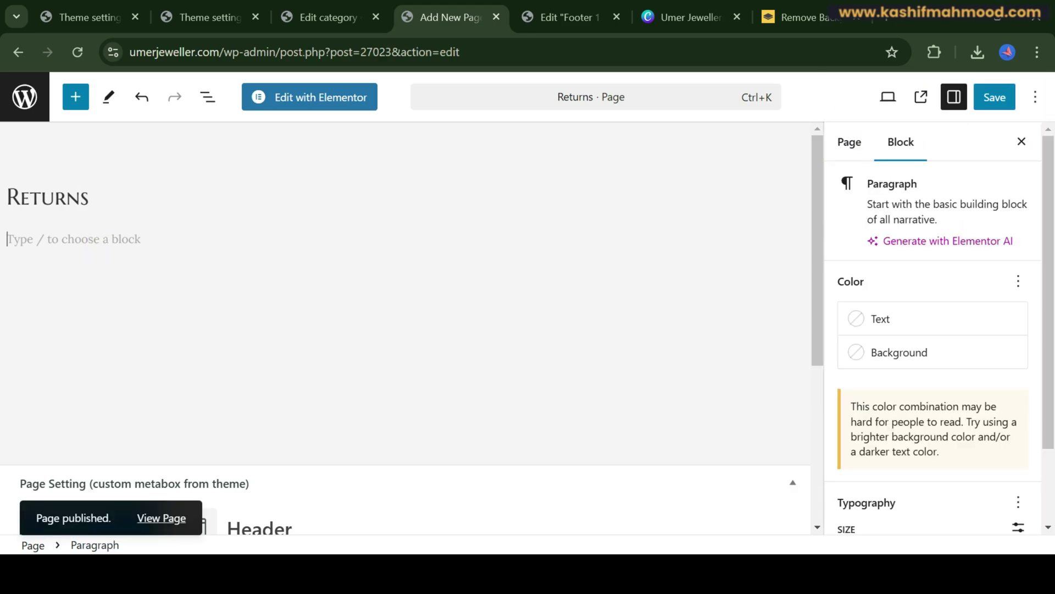
pyautogui.write('Write ret')
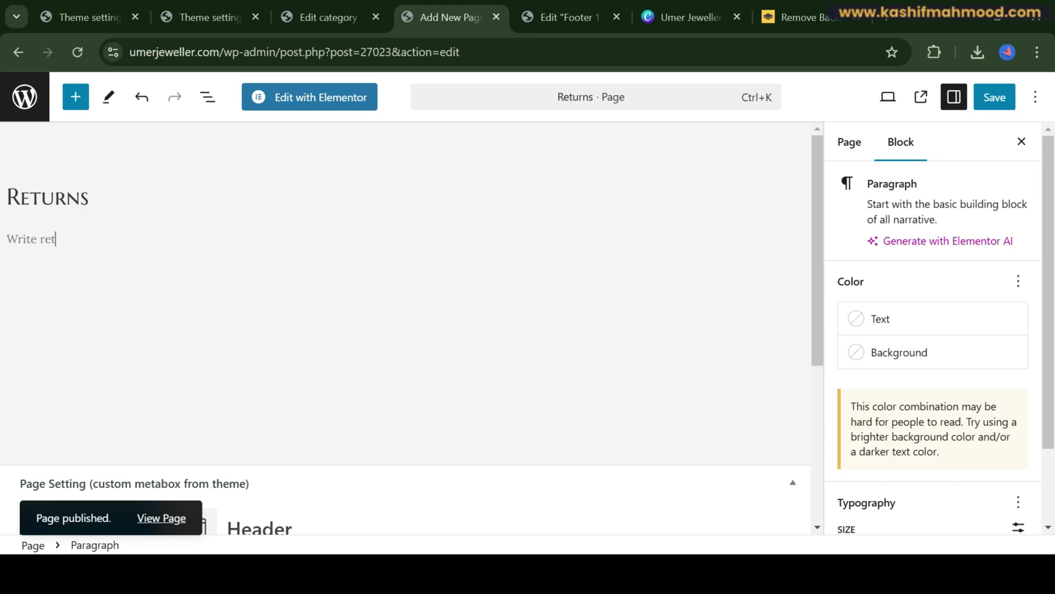
pyautogui.write('urn policy o')
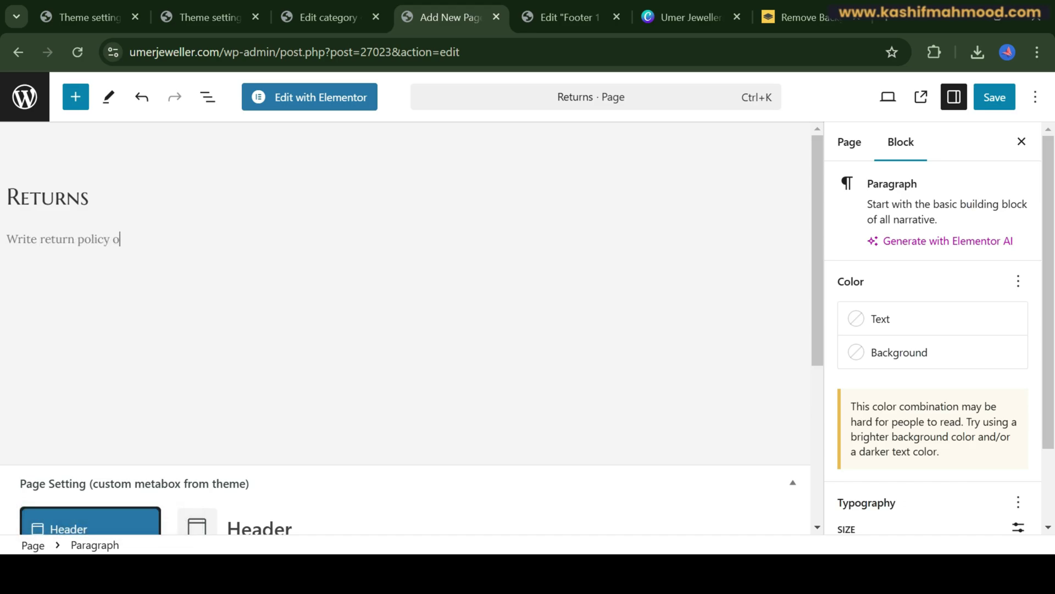
pyautogui.write('ver here')
pyautogui.click(997, 102)
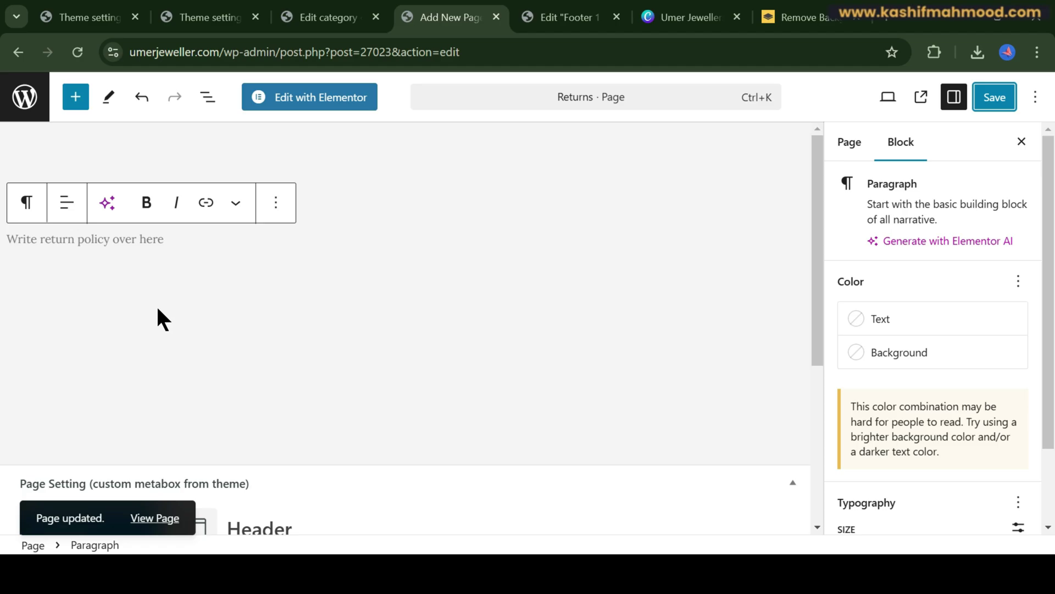
# Copy the Returns page's view link from the All Pages list
pyautogui.click(19, 104)
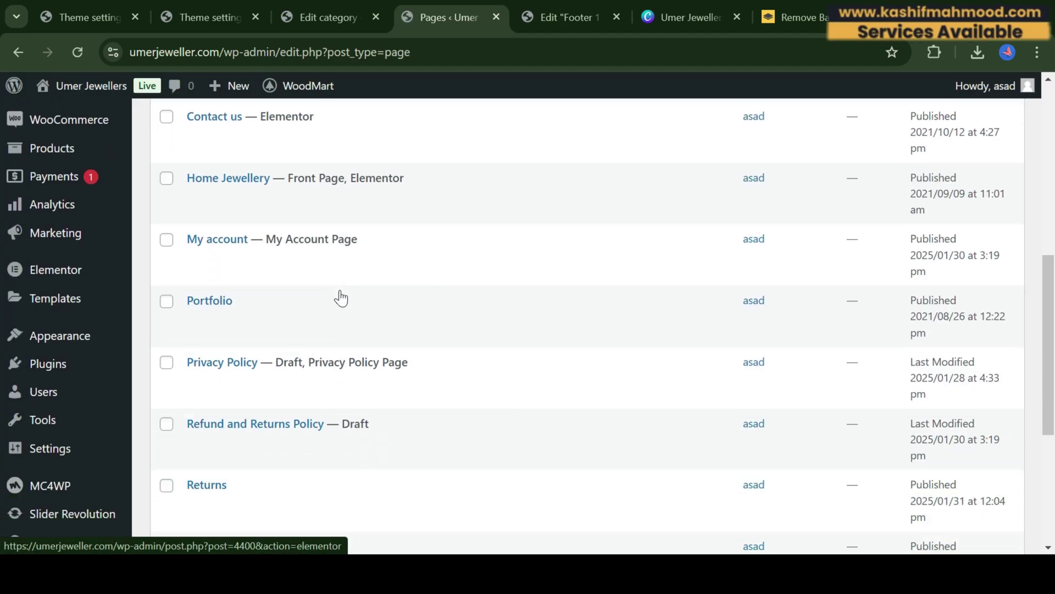
pyautogui.scroll(-4, 341, 298)
pyautogui.click(321, 310)
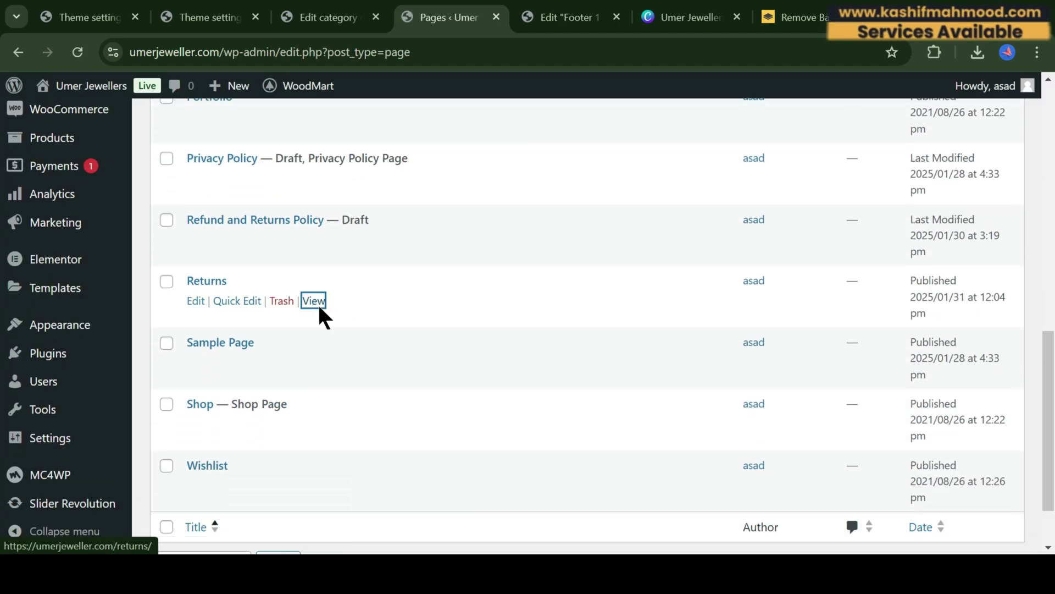
pyautogui.rightClick(320, 309)
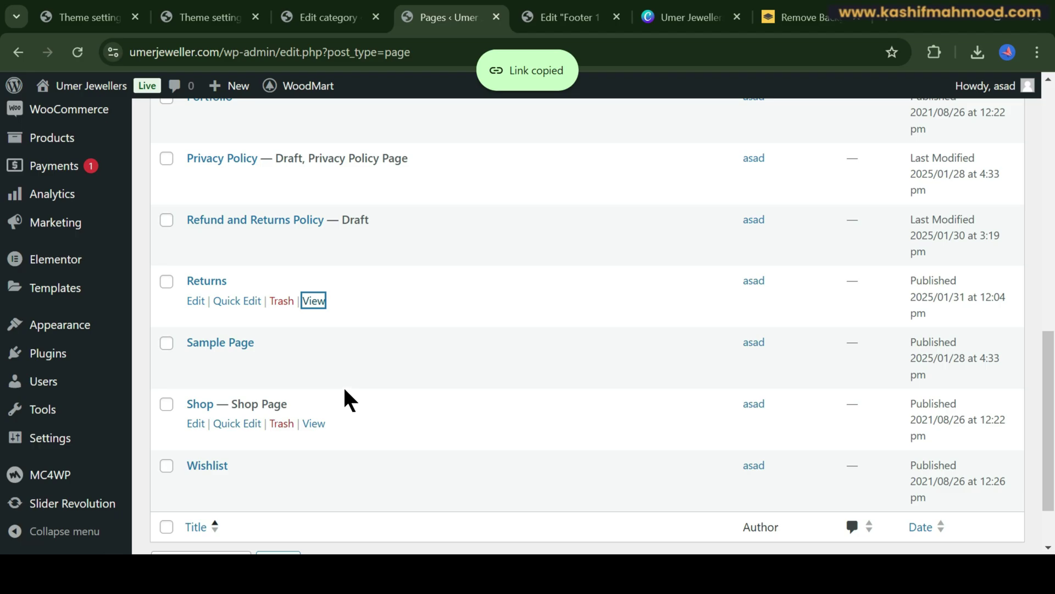
pyautogui.moveTo(94, 330)
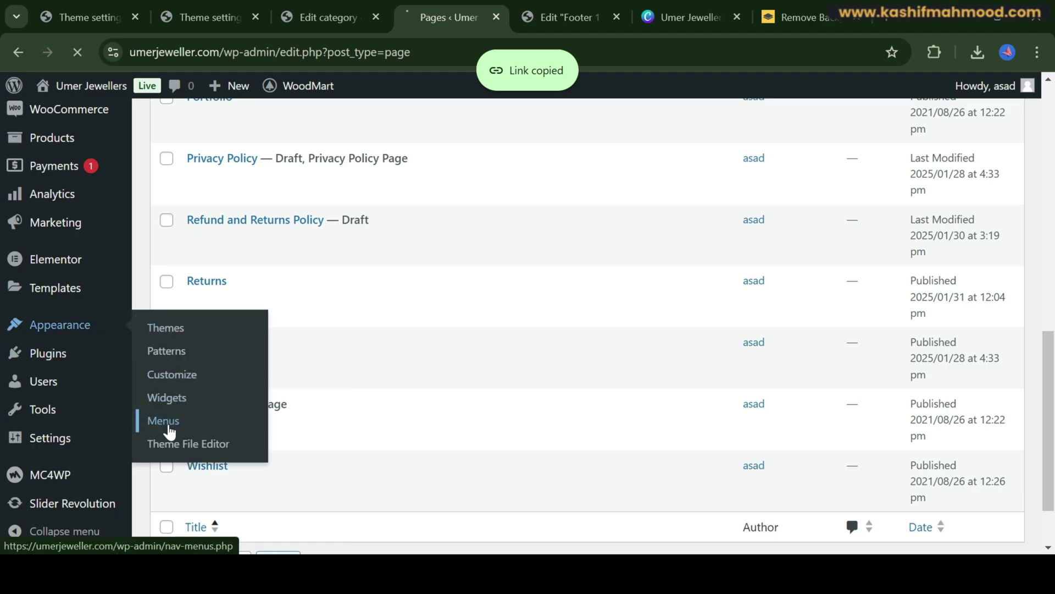
pyautogui.click(165, 421)
pyautogui.click(733, 237)
pyautogui.click(440, 297)
pyautogui.hotkey('ctrl', 'a')
pyautogui.write('https://umerjeweller.com/returns/')
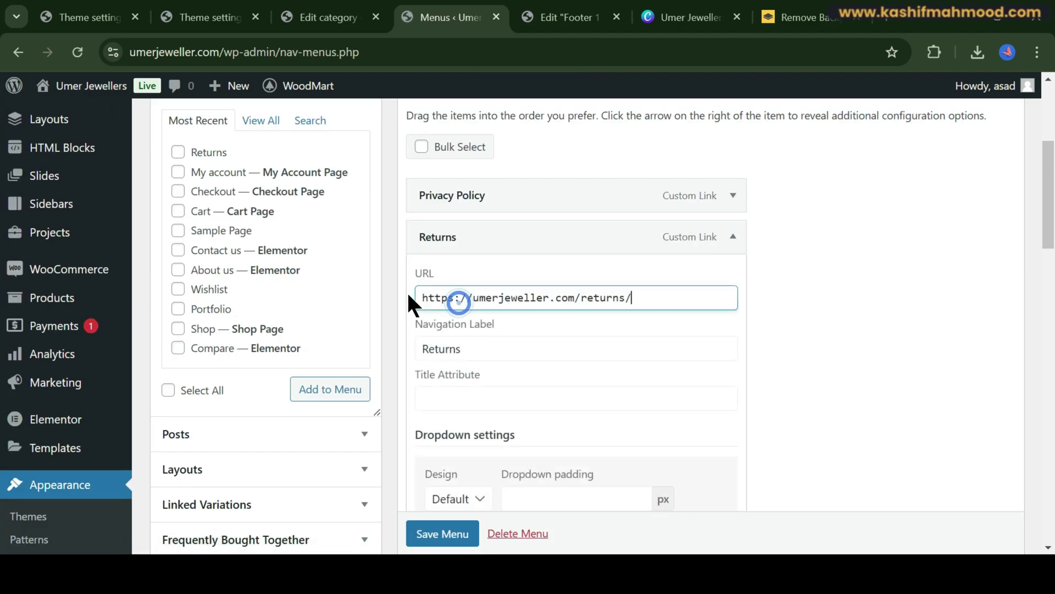
pyautogui.click(767, 310)
# Save the Footer menu useful links menu
pyautogui.scroll(-3, 767, 310)
pyautogui.click(443, 533)
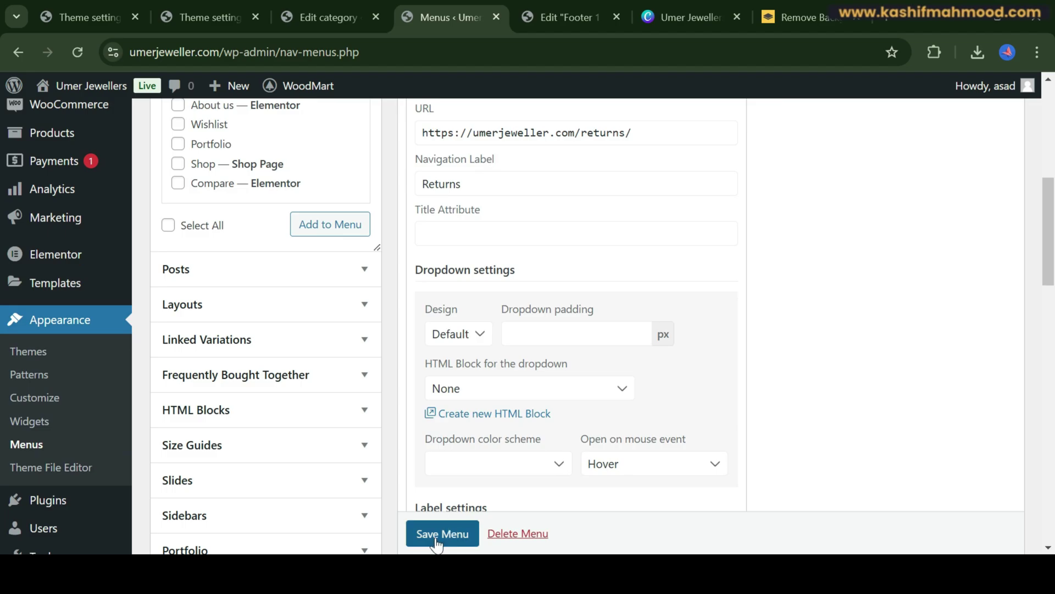
pyautogui.scroll(-1, 673, 417)
pyautogui.scroll(-5, 592, 336)
pyautogui.scroll(10, 589, 337)
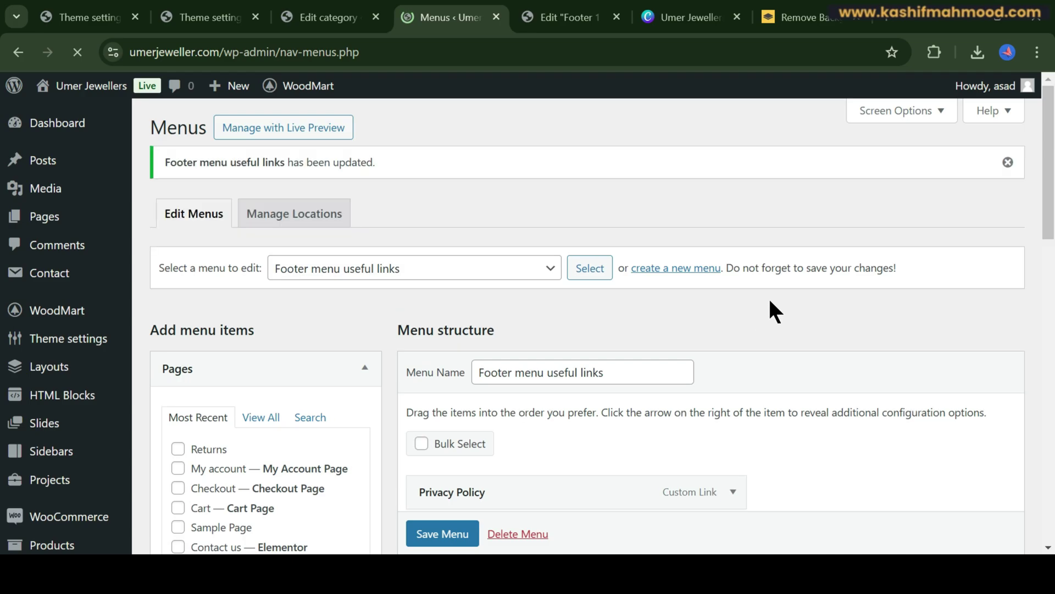
pyautogui.scroll(-4, 770, 308)
pyautogui.scroll(-2, 742, 319)
# Load 'Footer menu our stores' in the Menus editor
pyautogui.scroll(4, 533, 188)
pyautogui.click(396, 185)
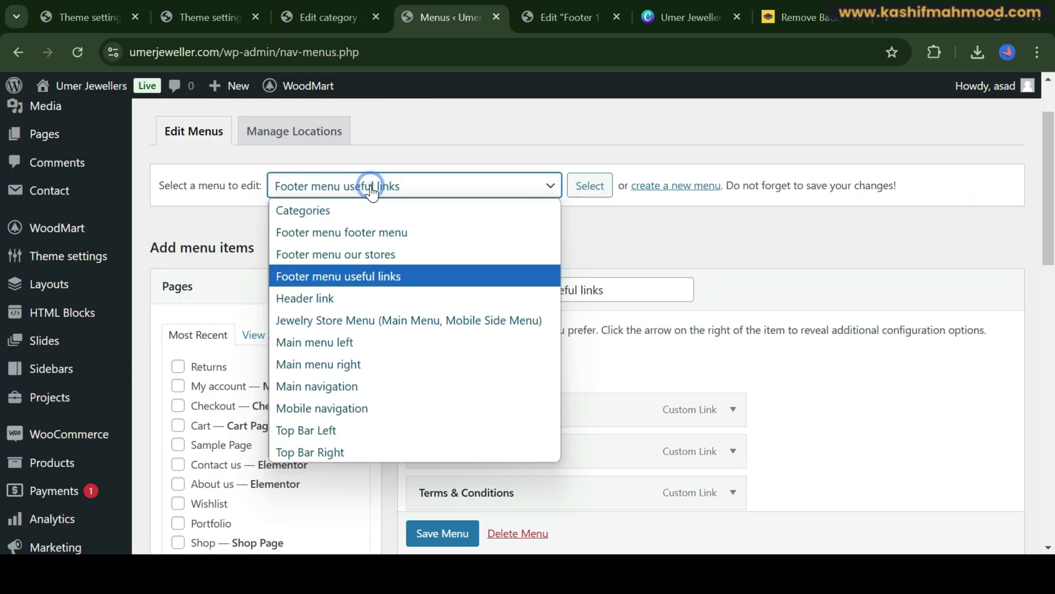
pyautogui.click(390, 254)
pyautogui.scroll(-5, 504, 275)
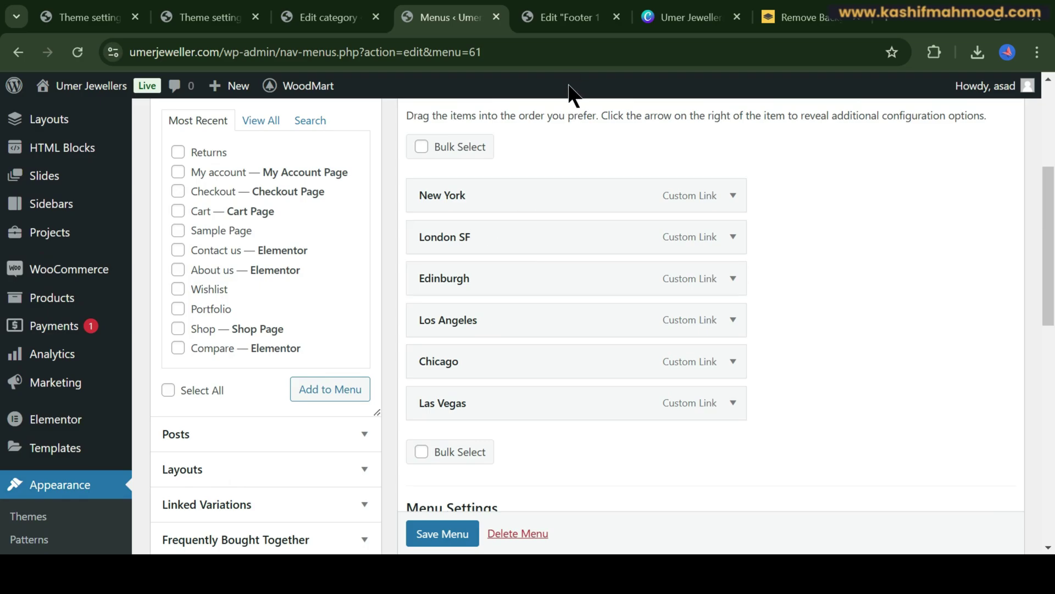
# Open the umerjeweller.com homepage in the other tab to view the footer stores
pyautogui.hotkey('ctrl', 'Tab')
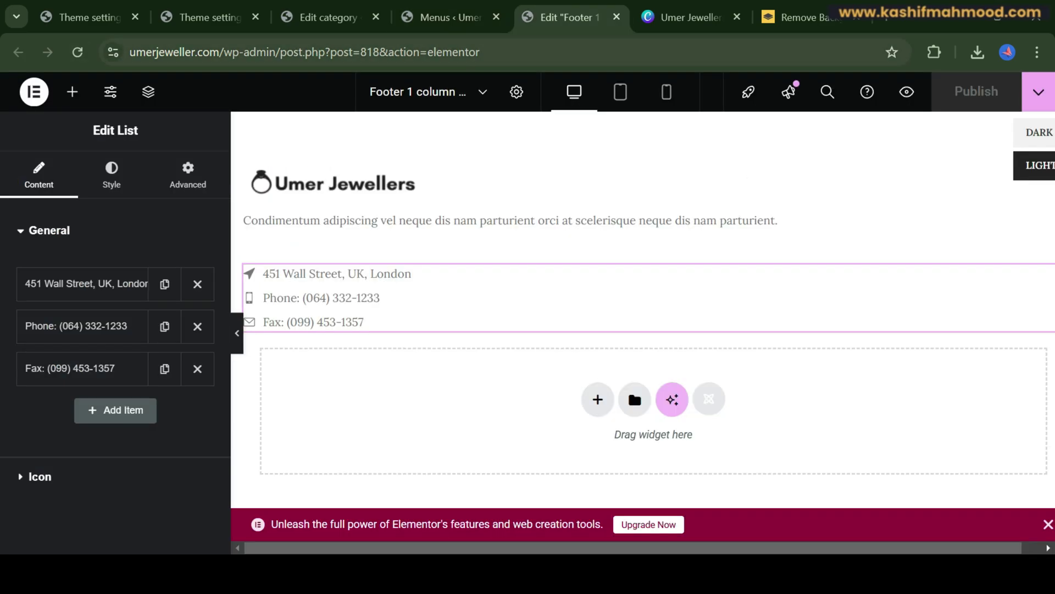
pyautogui.moveTo(222, 52); pyautogui.dragTo(690, 83)
pyautogui.press('BackSpace')
pyautogui.press('Return')
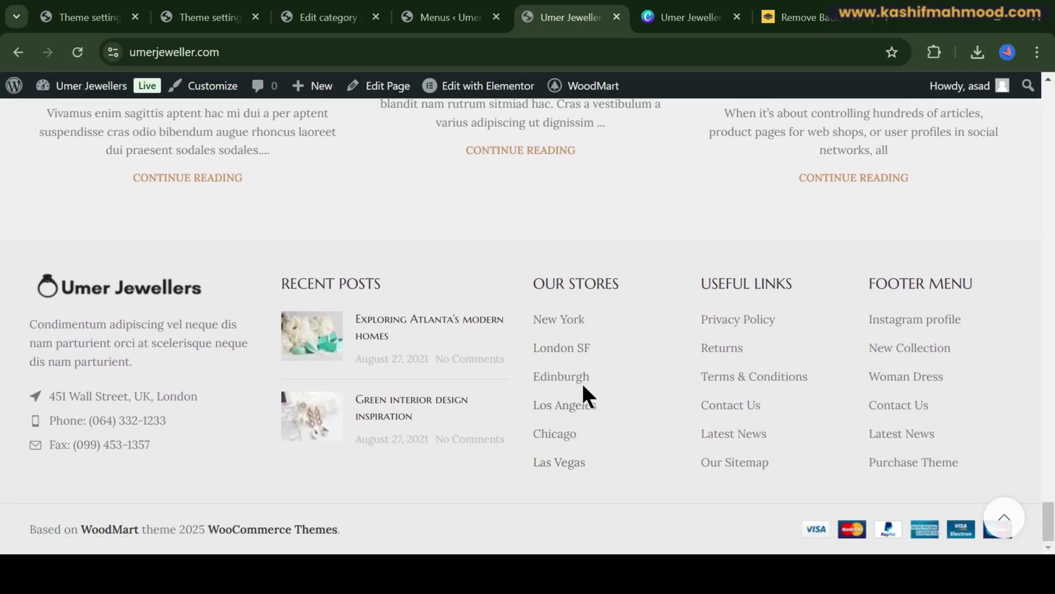
# Relabel the New York store link to 'Rawalpindi, Pakistan'
pyautogui.hotkey('ctrl', 'shift', 'Tab')
pyautogui.press('Tab')
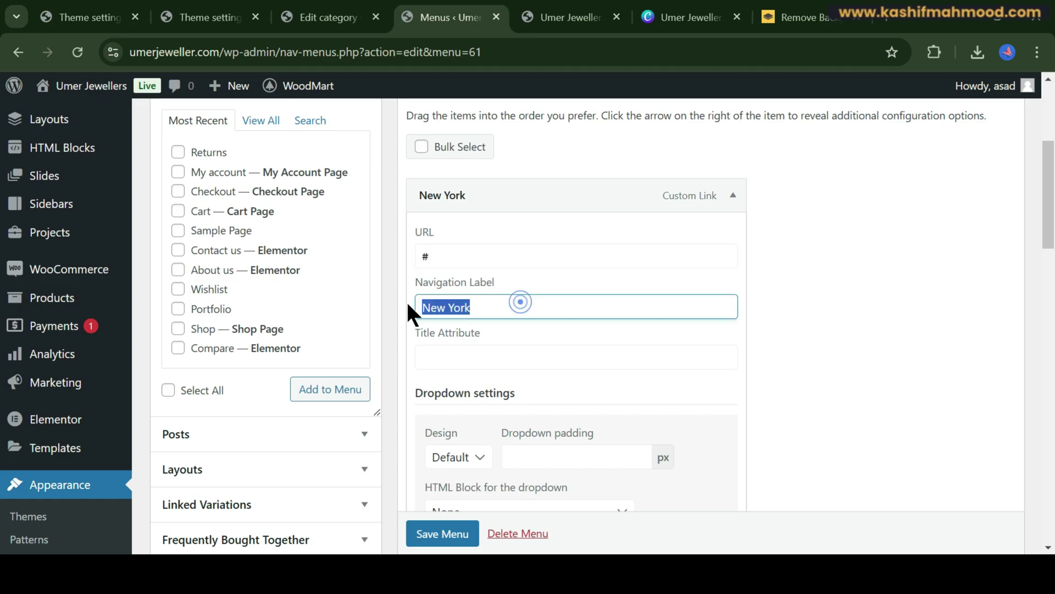
pyautogui.write('Rawalpind')
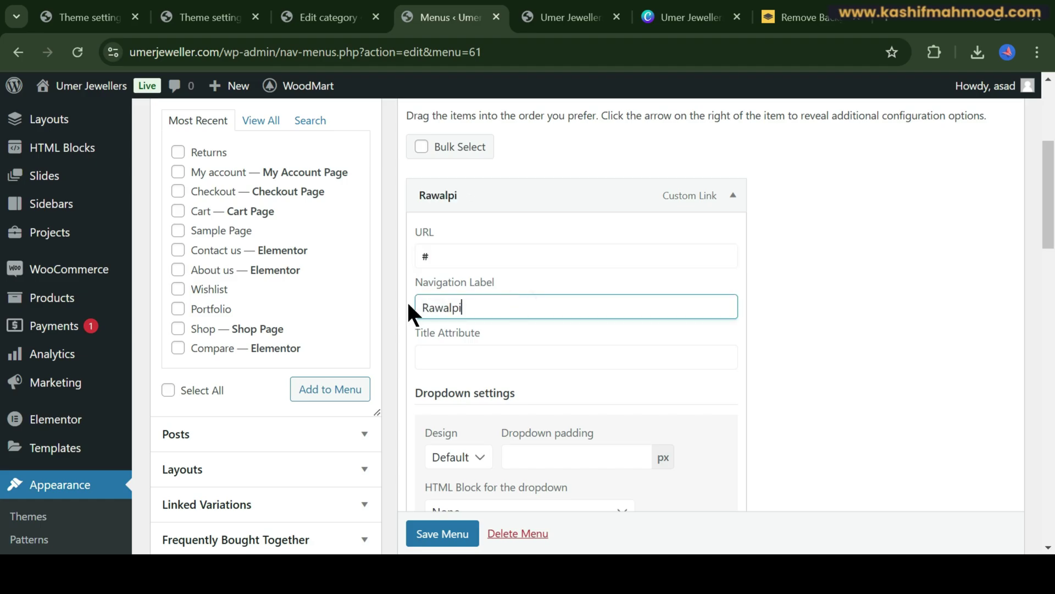
pyautogui.write('i P')
pyautogui.press('BackSpace')
pyautogui.press('BackSpace')
pyautogui.write(', pA')
pyautogui.press('BackSpace')
pyautogui.press('BackSpace')
pyautogui.write('Pakistan')
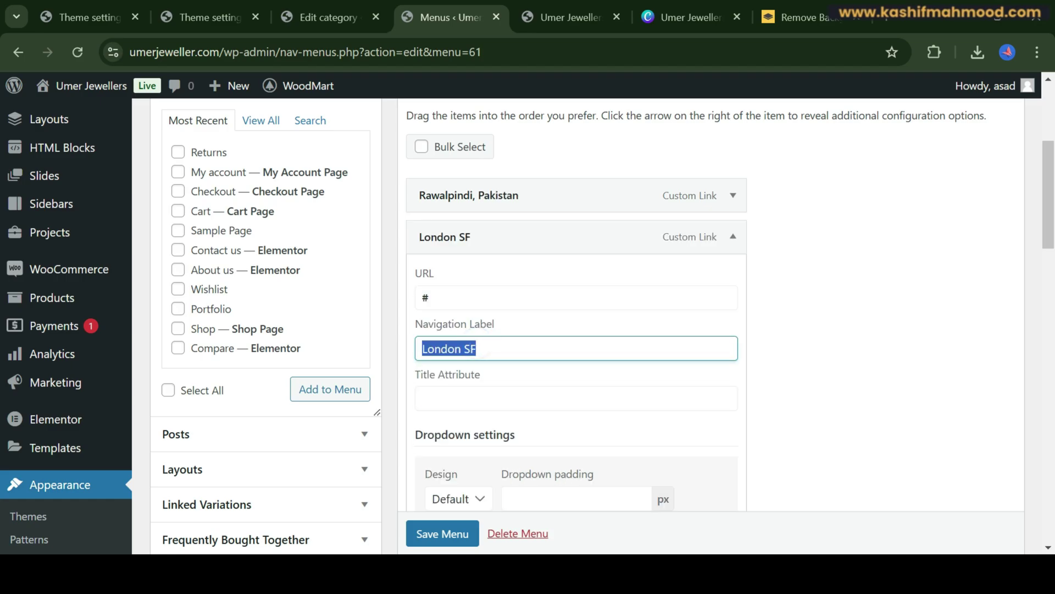
# Relabel the London SF store link to 'Luton, United Kingdom'
pyautogui.doubleClick(470, 347)
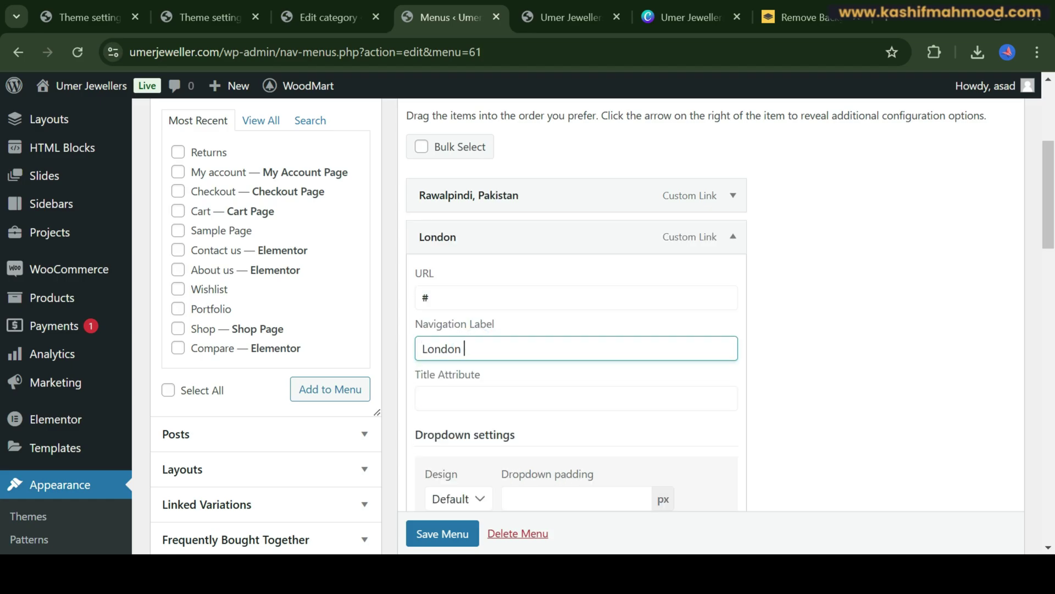
pyautogui.write('uton,')
pyautogui.press('Delete')
pyautogui.write('nited Kingdom')
pyautogui.click(732, 237)
pyautogui.scroll(-2, 479, 180)
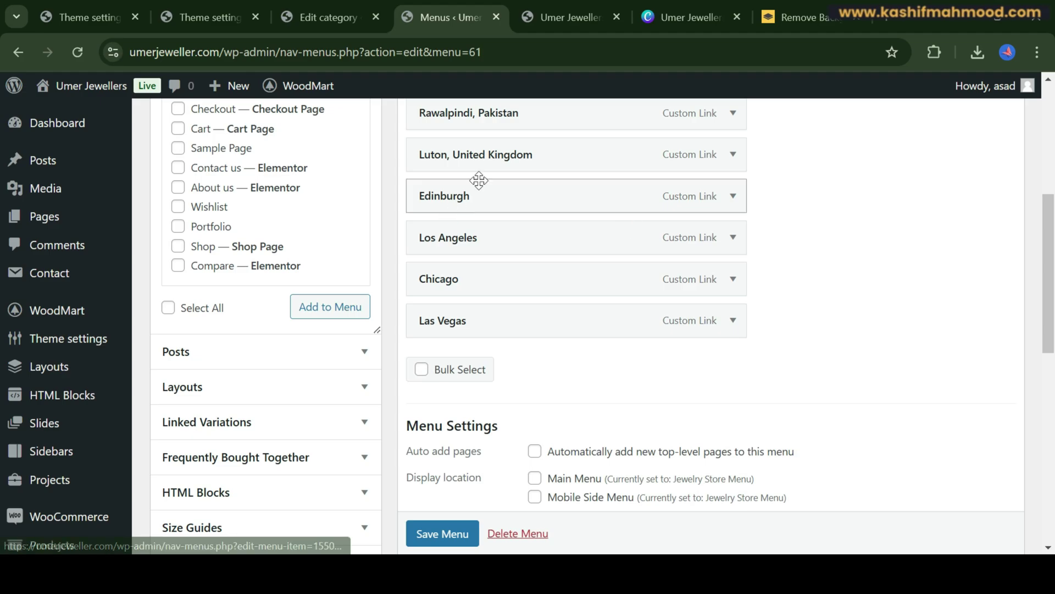
# Open the Edinburgh store item's settings in the Our Stores menu
pyautogui.scroll(2, 565, 229)
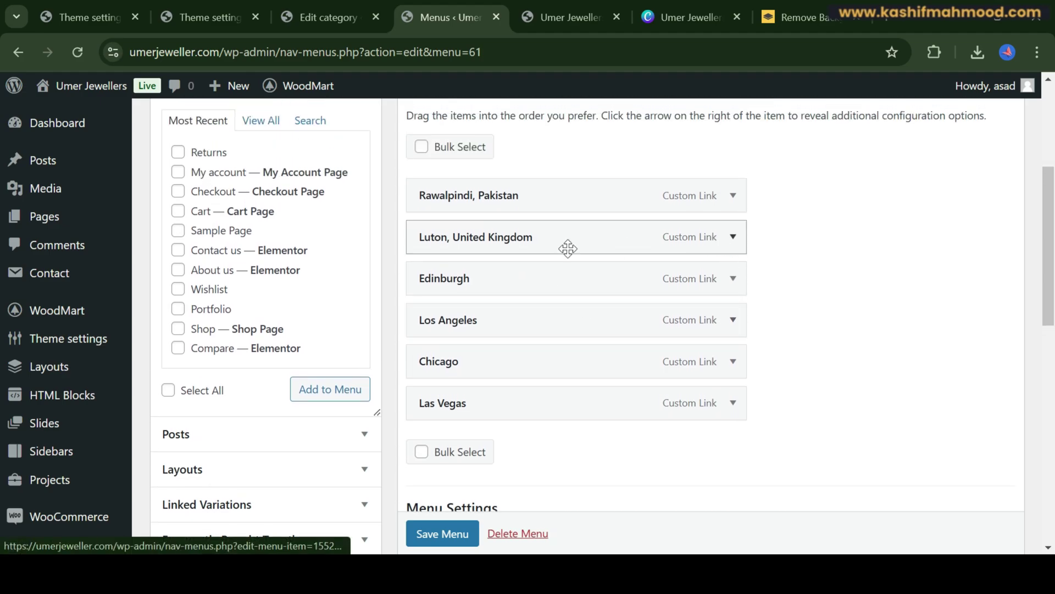
pyautogui.click(734, 278)
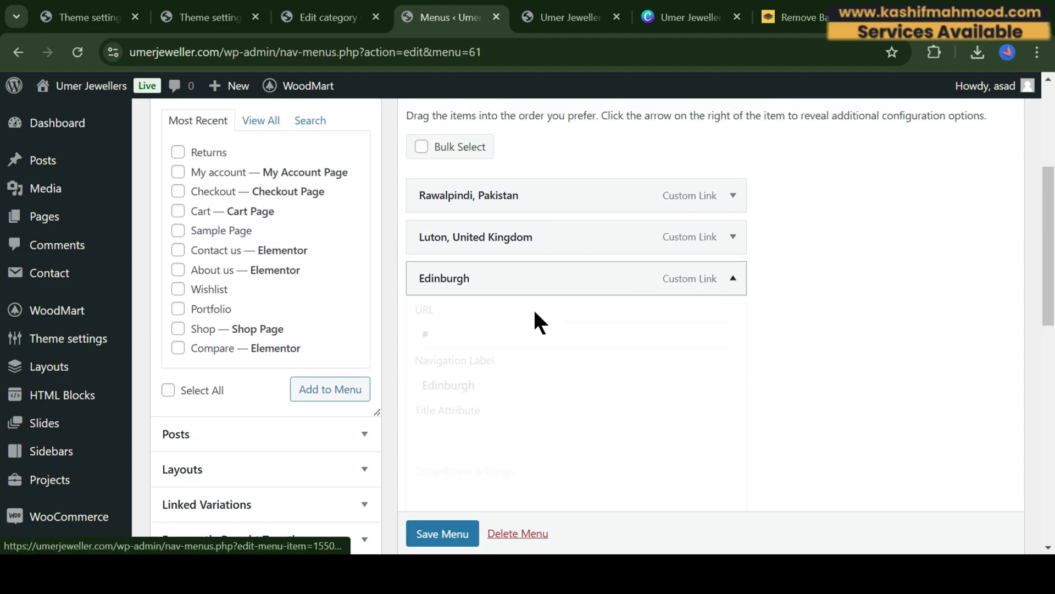
pyautogui.scroll(-15, 544, 324)
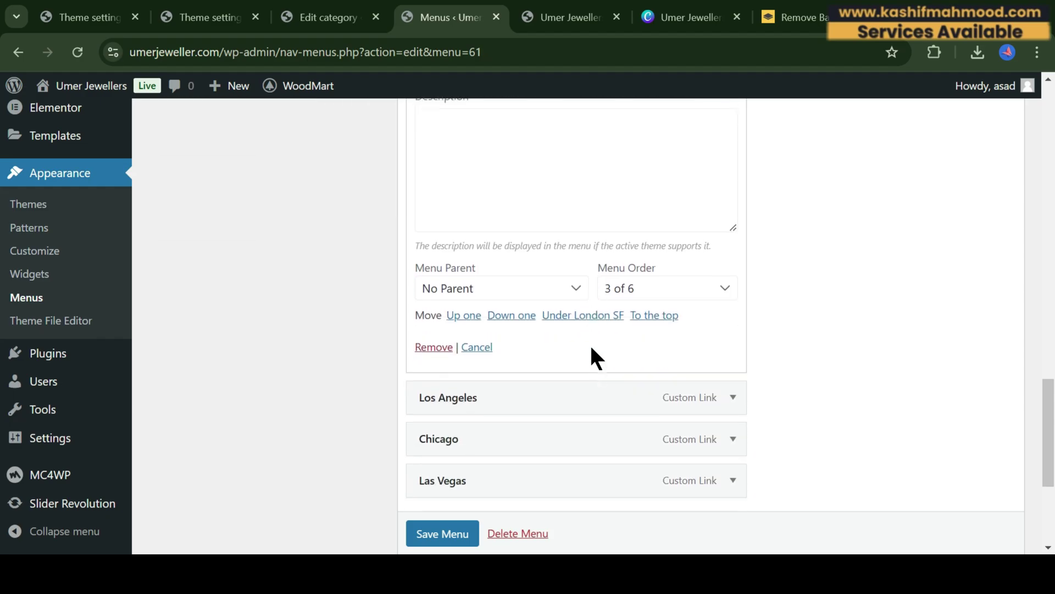
pyautogui.scroll(-4, 583, 355)
# Reload the live storefront to confirm the trimmed Our Stores footer list
pyautogui.click(566, 17)
pyautogui.click(72, 55)
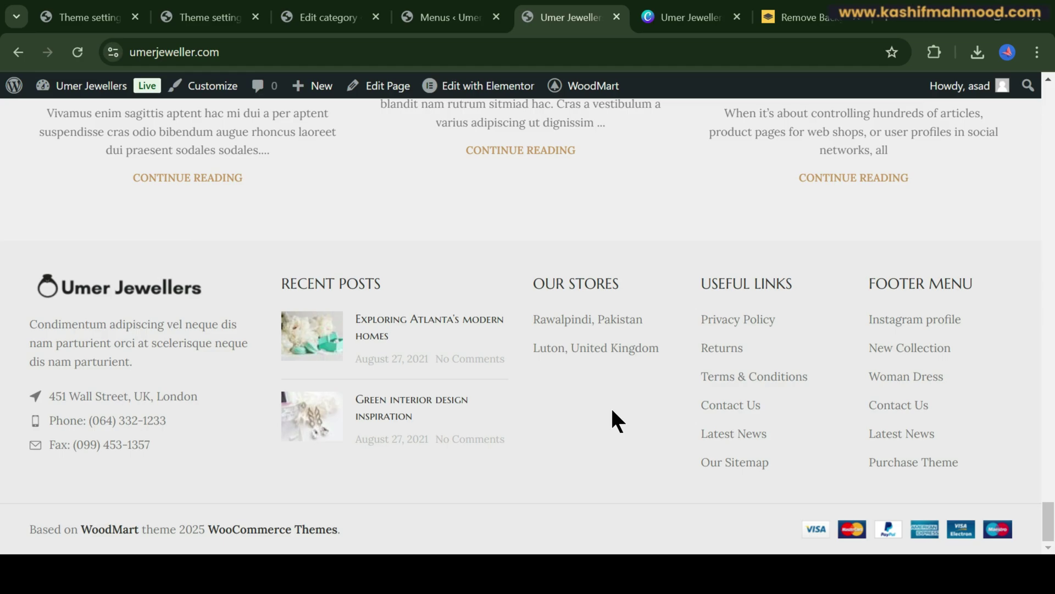
pyautogui.tripleClick(870, 286)
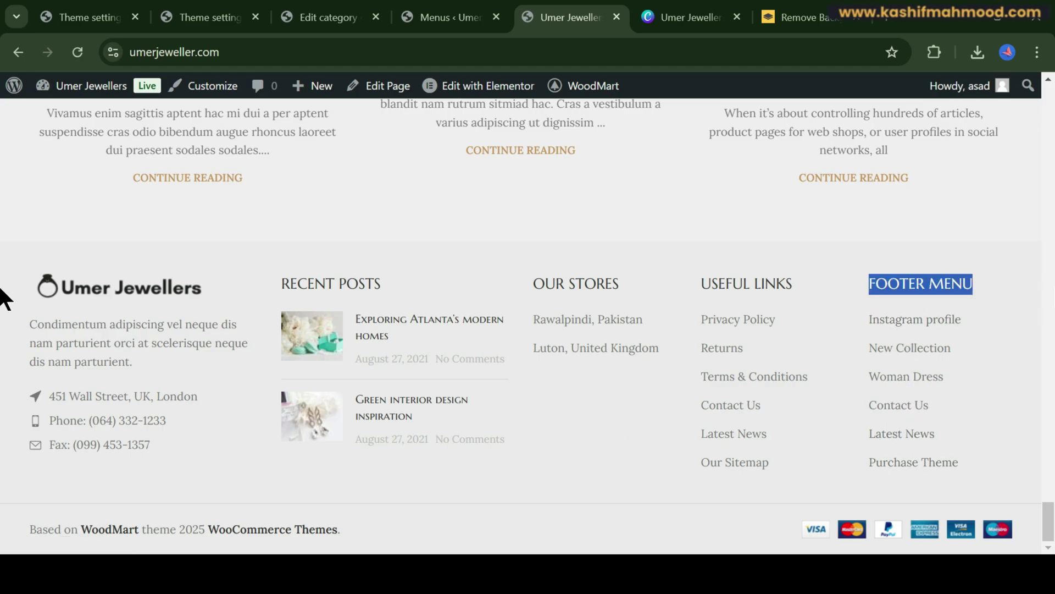
pyautogui.click(439, 22)
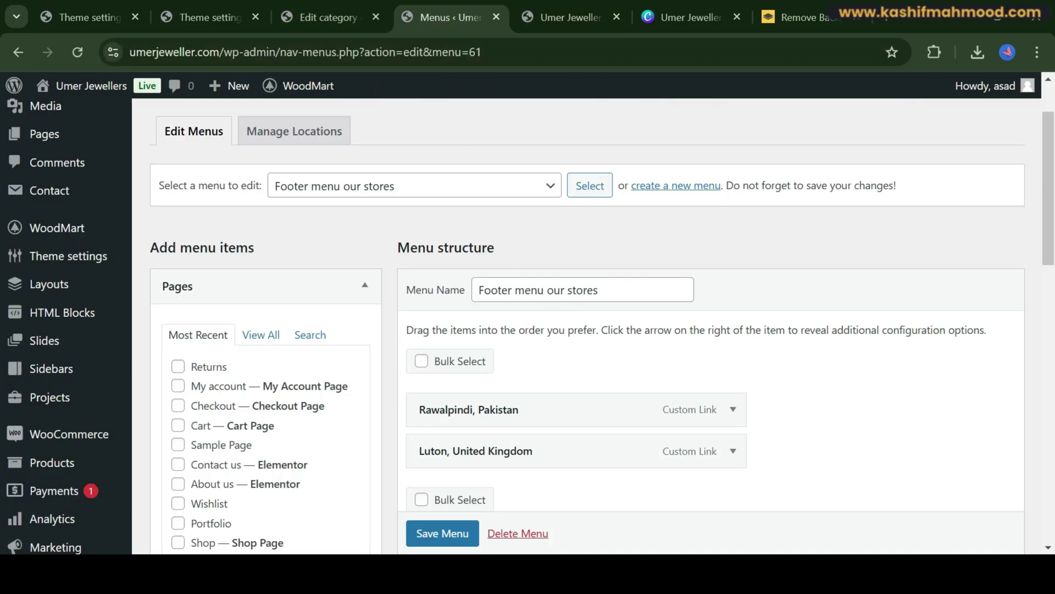
# Load the 'Footer menu footer menu' for editing, leaving the current page unsaved
pyautogui.click(414, 177)
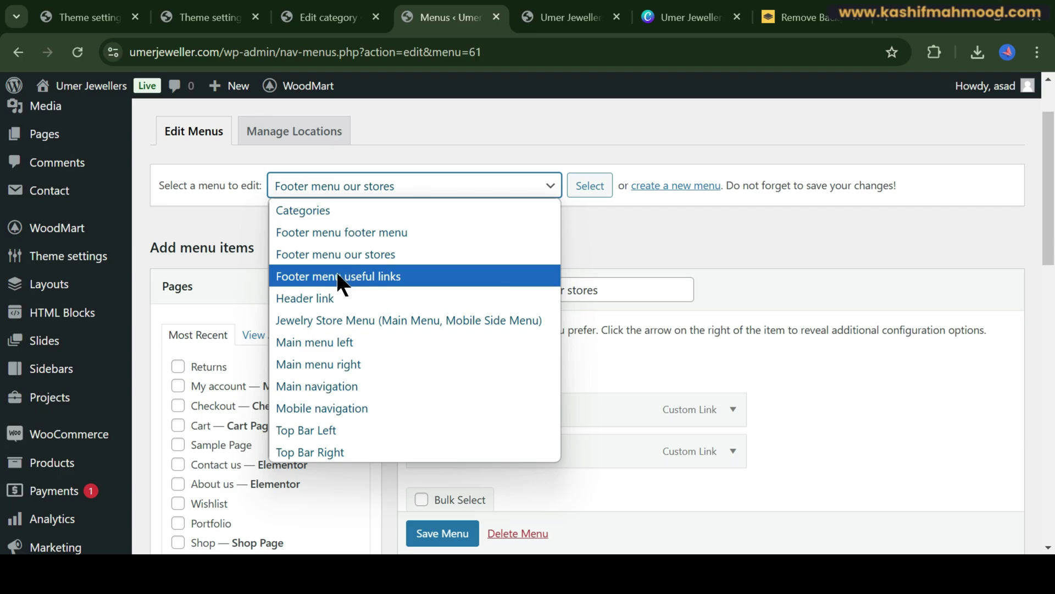
pyautogui.click(339, 233)
pyautogui.click(584, 190)
pyautogui.click(598, 161)
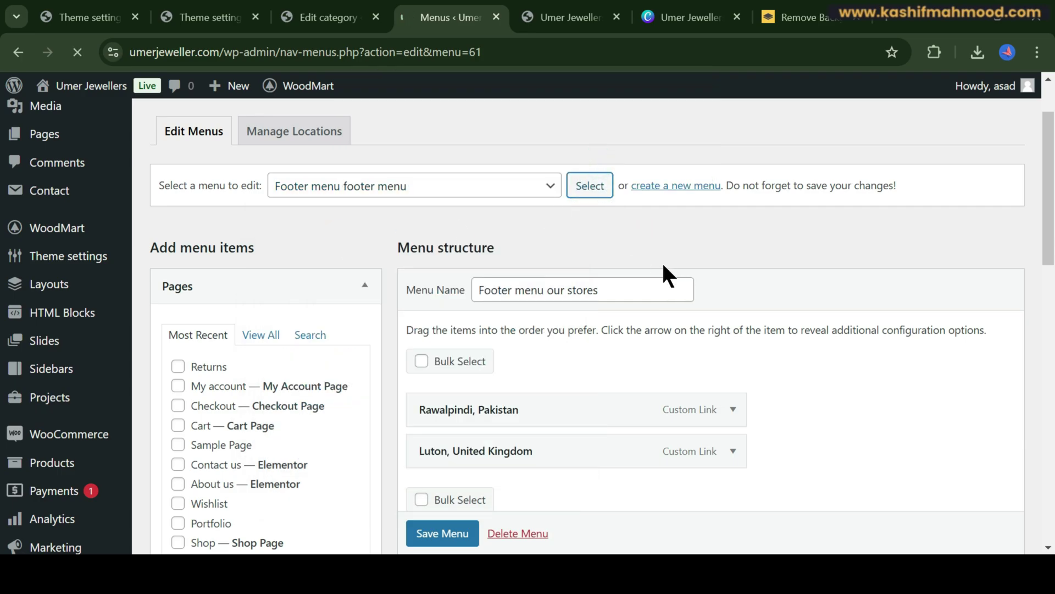
# Rename the Instagram profile item to 'TikTok profile' and enter the shop's TikTok address in a new tab
pyautogui.scroll(-5, 604, 258)
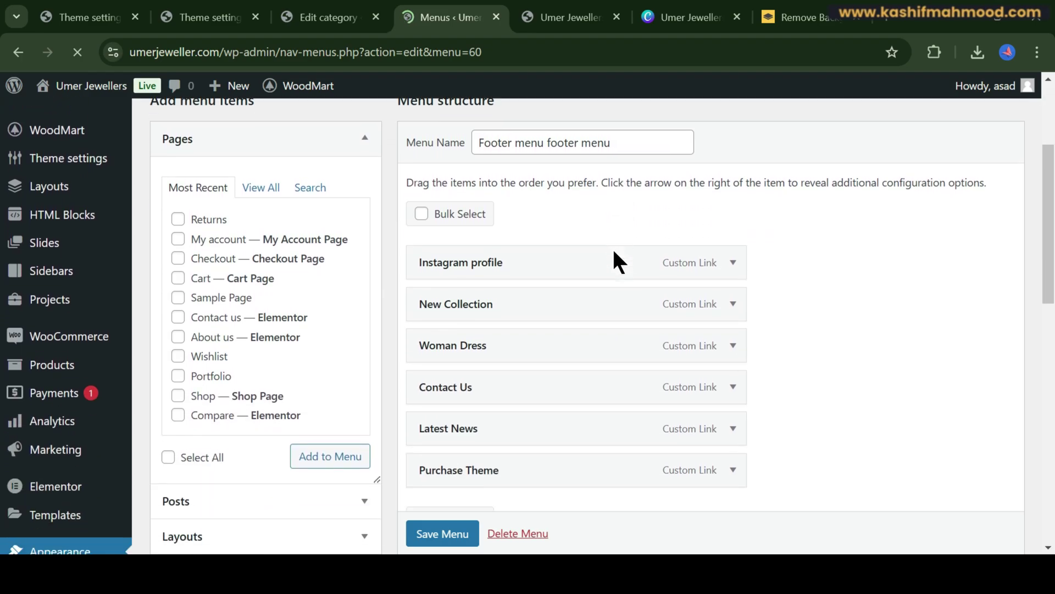
pyautogui.click(733, 196)
pyautogui.click(473, 307)
pyautogui.hotkey('ctrl', 'BackSpace')
pyautogui.write('TikTok profile')
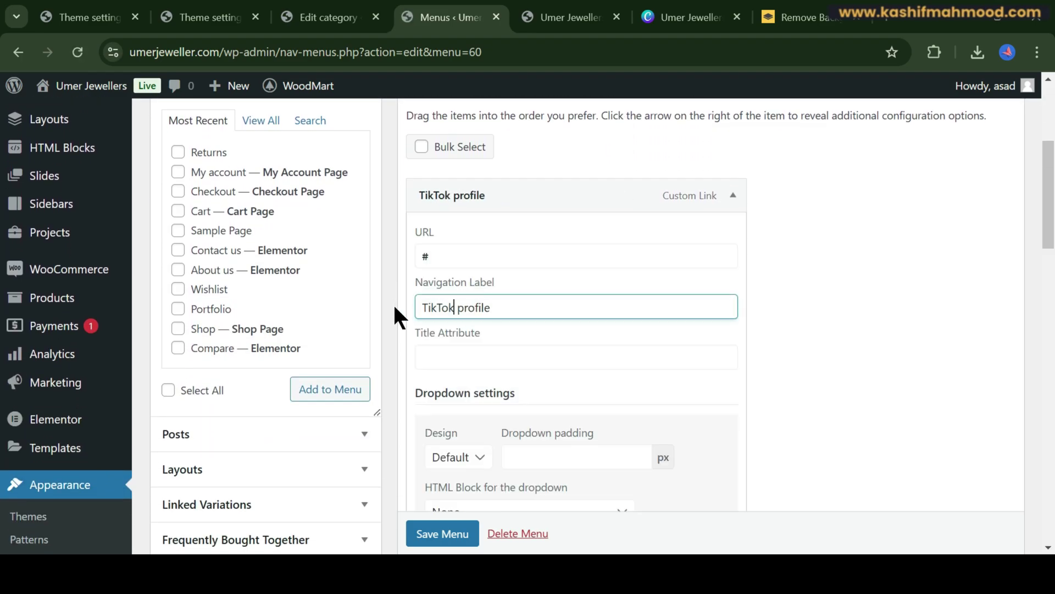
pyautogui.click(889, 17)
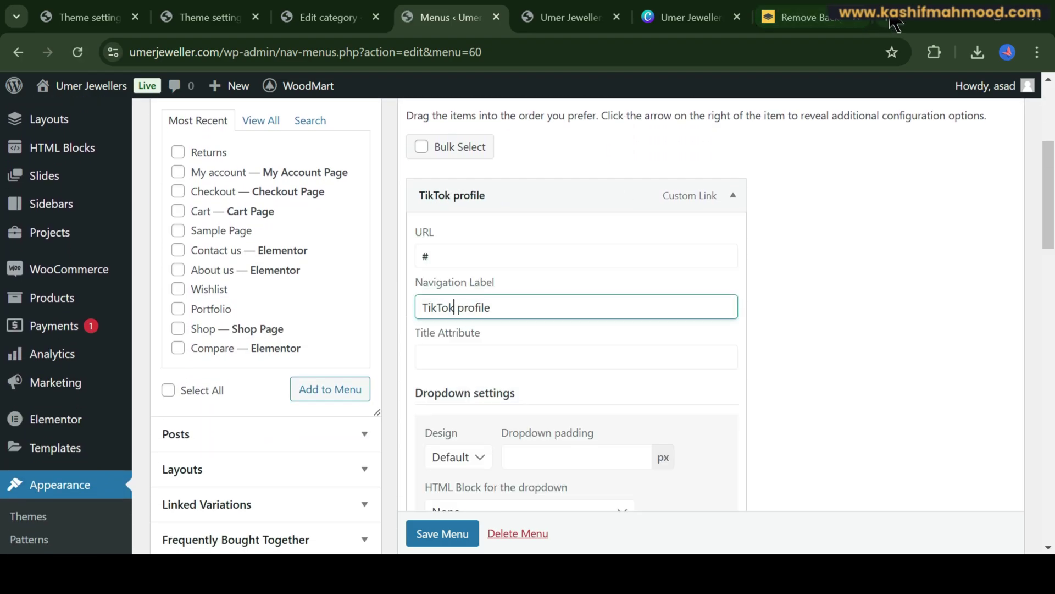
pyautogui.write('tiktok')
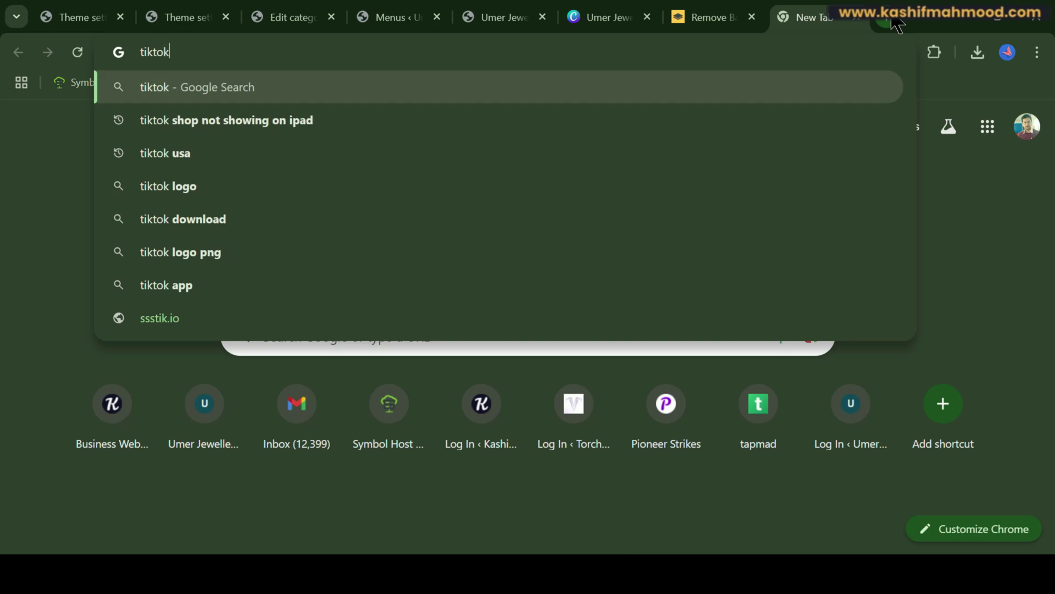
pyautogui.write('.com/@')
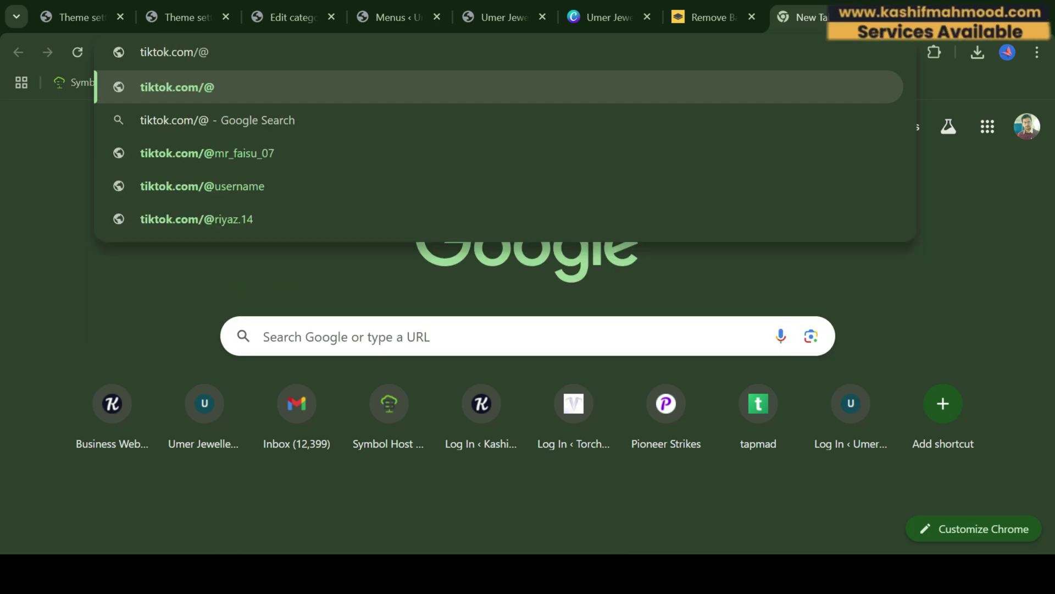
pyautogui.write('umer.jeweller1')
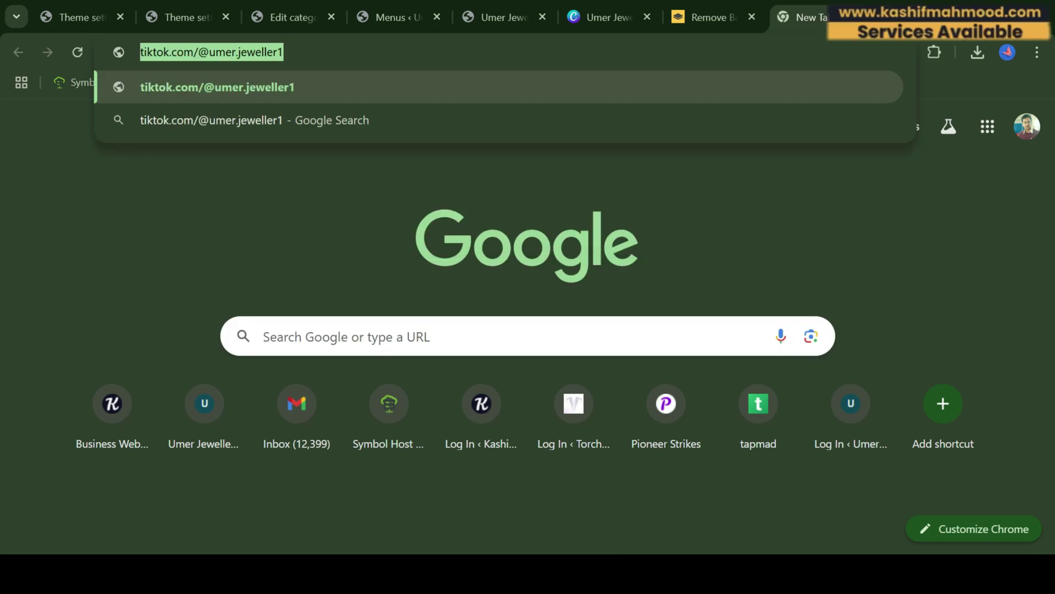
# Load the shop's TikTok profile page after fixing a stray character in the address
pyautogui.press('Return')
pyautogui.click(342, 57)
pyautogui.press('BackSpace')
pyautogui.press('Return')
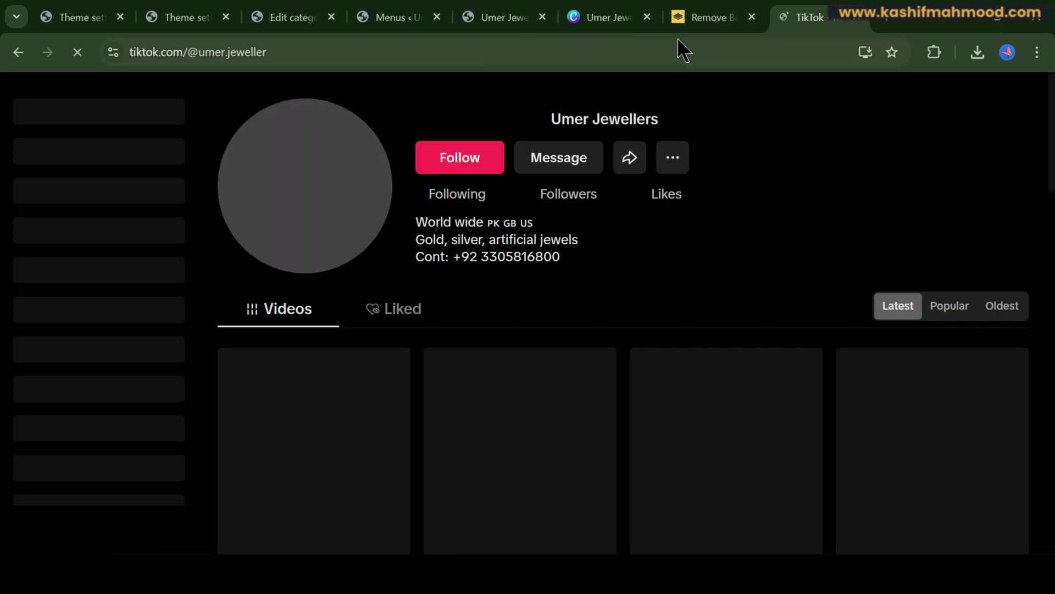
# Paste the TikTok profile address into the TikTok profile menu item's URL field
pyautogui.click(709, 18)
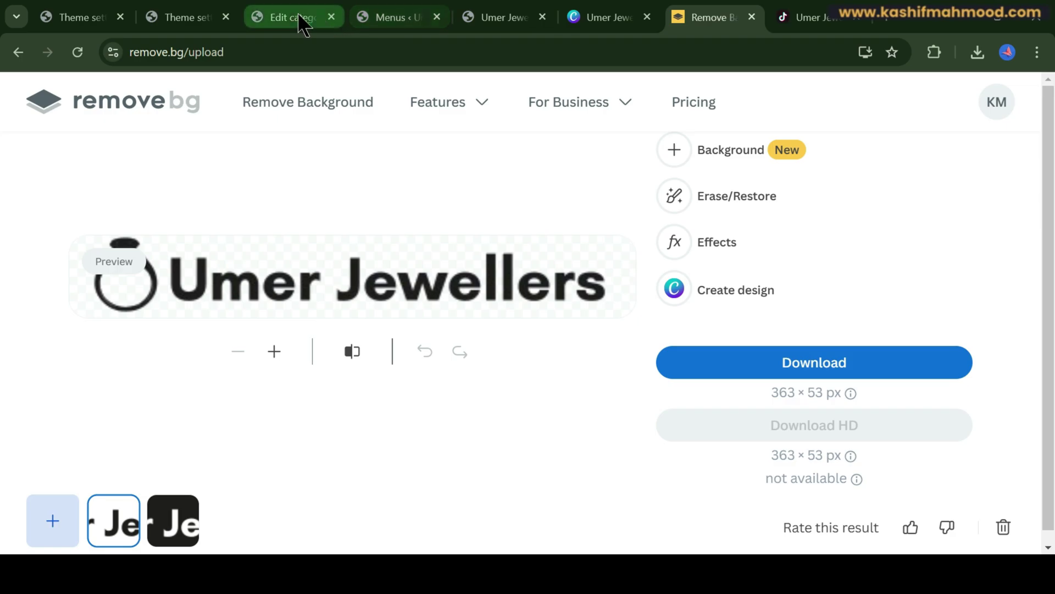
pyautogui.click(415, 16)
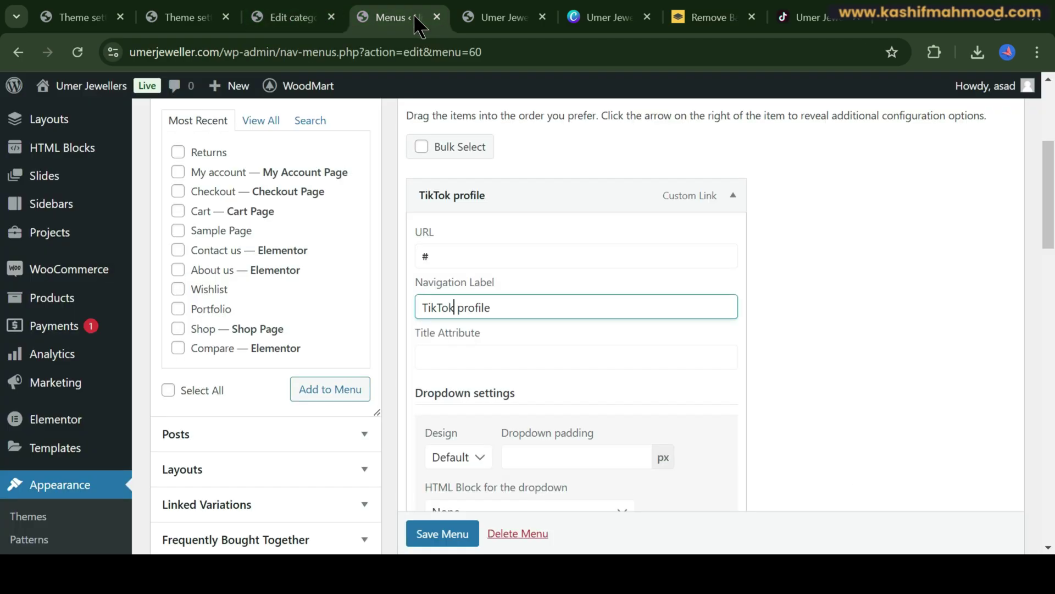
pyautogui.click(454, 255)
pyautogui.hotkey('ctrl', 'a')
pyautogui.write('https://www.tiktok.com/@umer.jeweller')
# Remove the New Collection and Woman Dress items from the footer menu
pyautogui.click(733, 195)
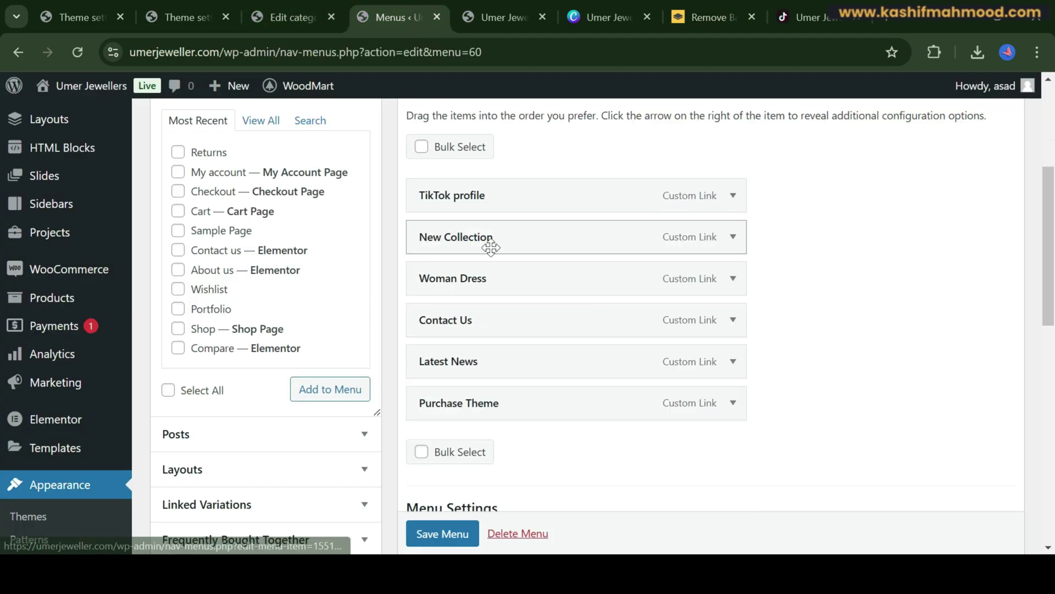
pyautogui.click(734, 237)
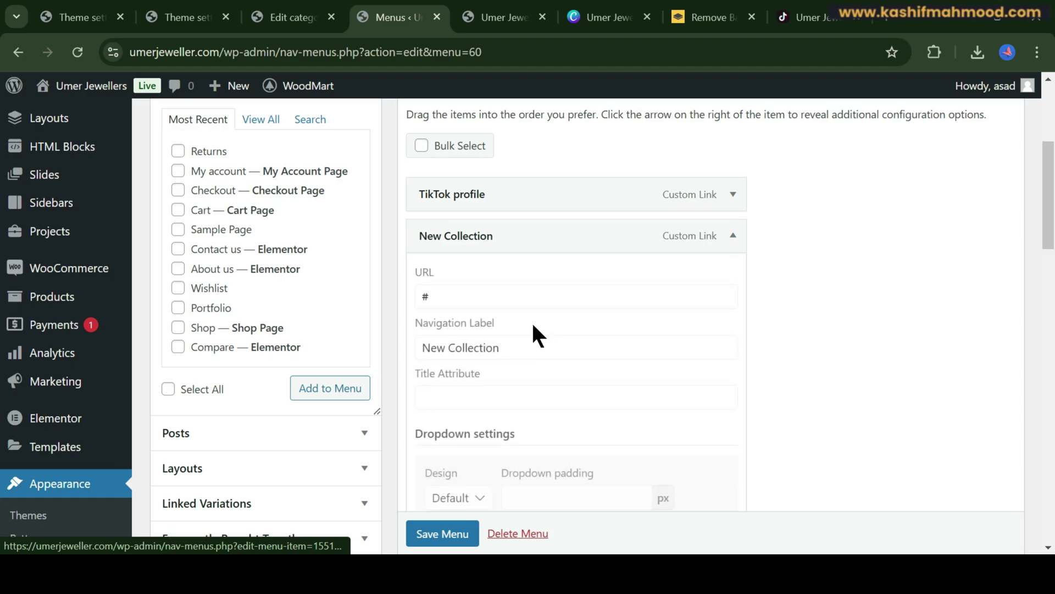
pyautogui.scroll(-10, 532, 321)
pyautogui.scroll(-6, 471, 316)
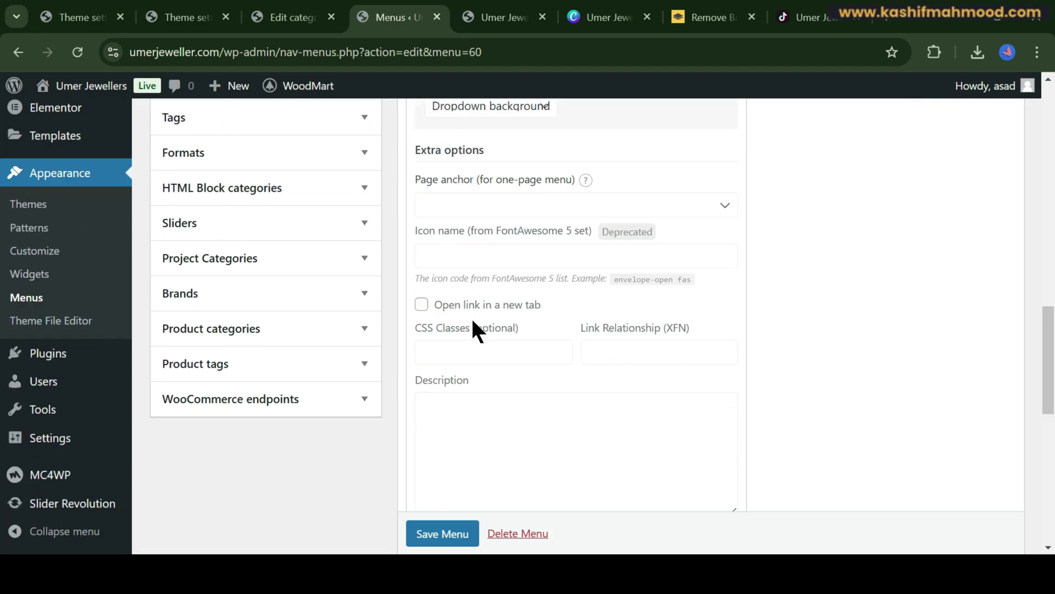
pyautogui.click(441, 288)
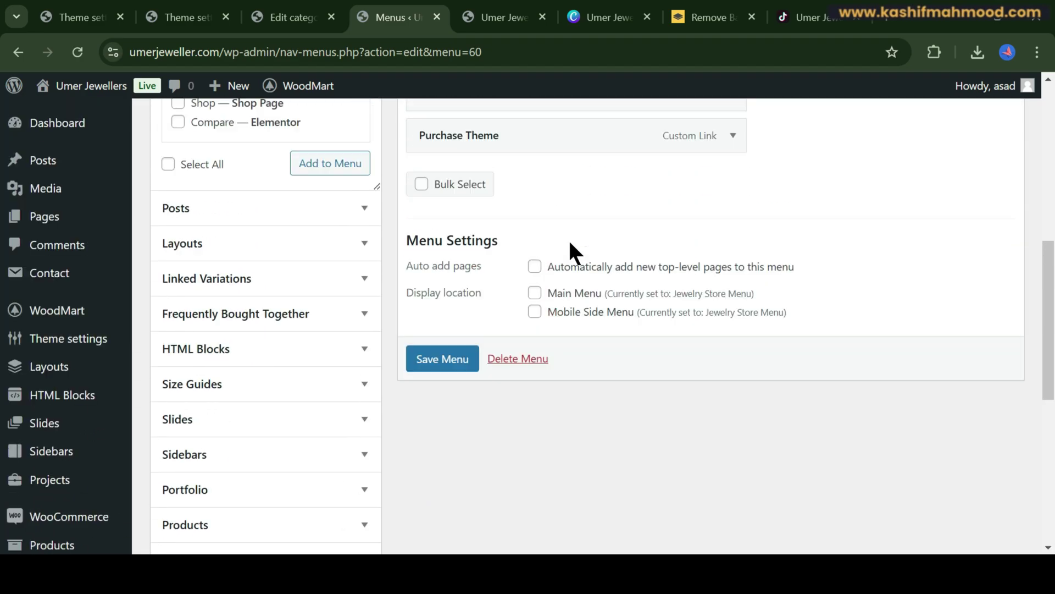
pyautogui.scroll(5, 599, 275)
pyautogui.click(733, 324)
pyautogui.scroll(-15, 476, 358)
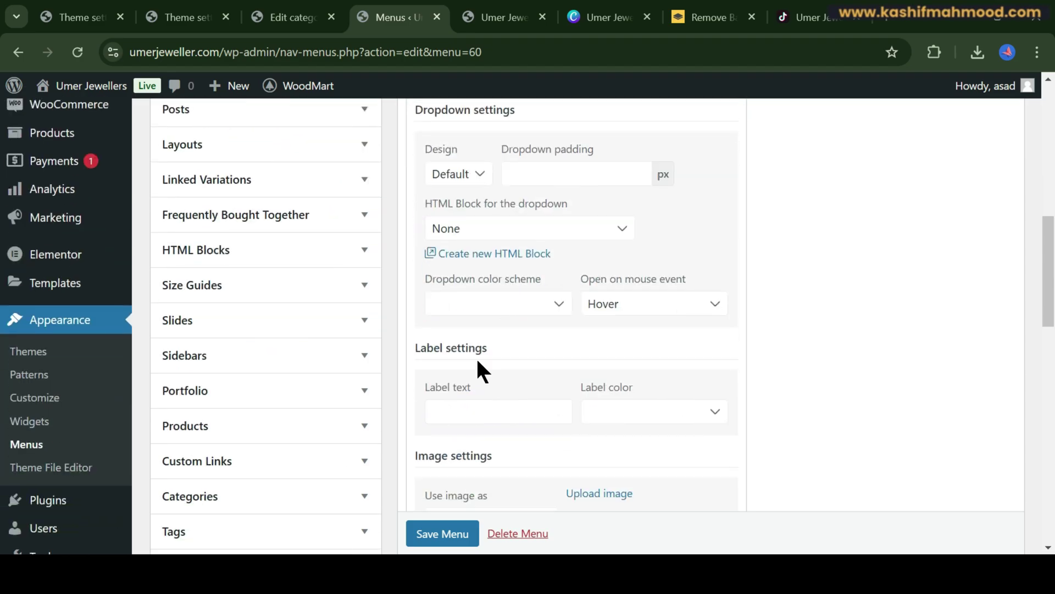
pyautogui.click(434, 220)
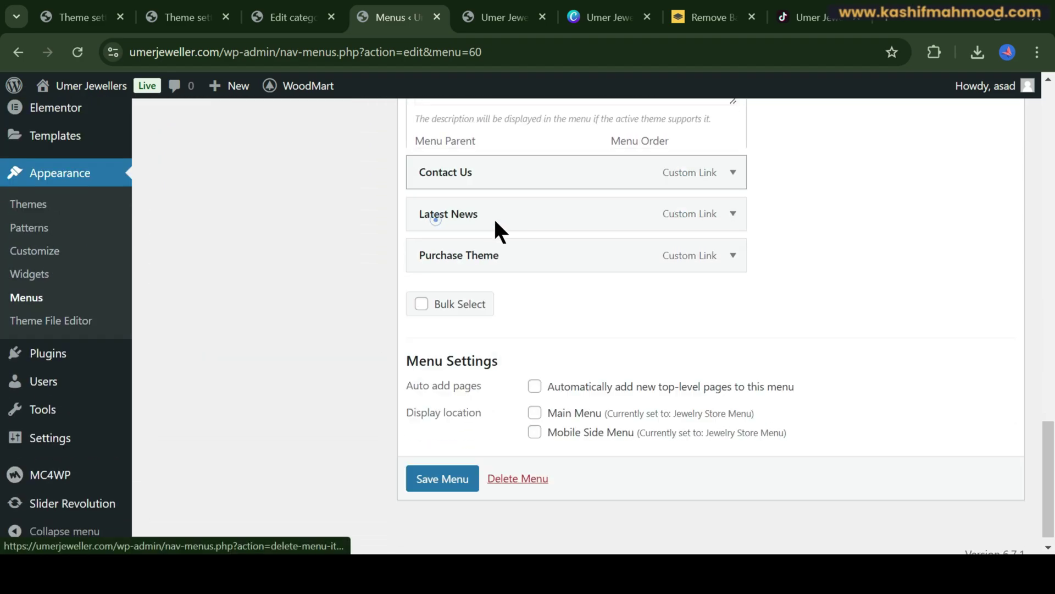
# Remove the Purchase Theme item from the footer menu
pyautogui.scroll(5, 605, 275)
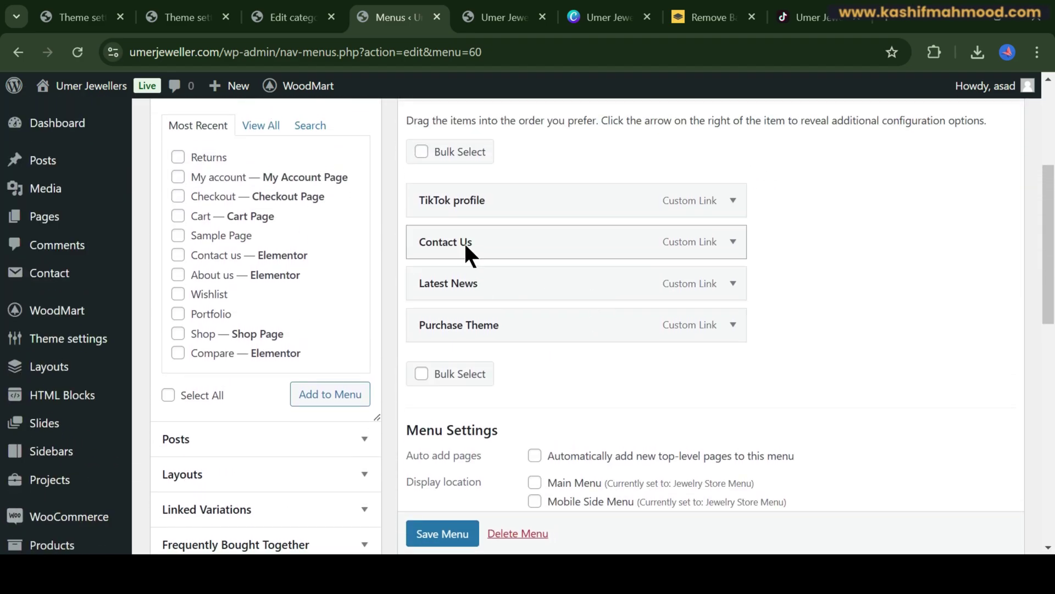
pyautogui.click(728, 287)
pyautogui.scroll(-2, 525, 279)
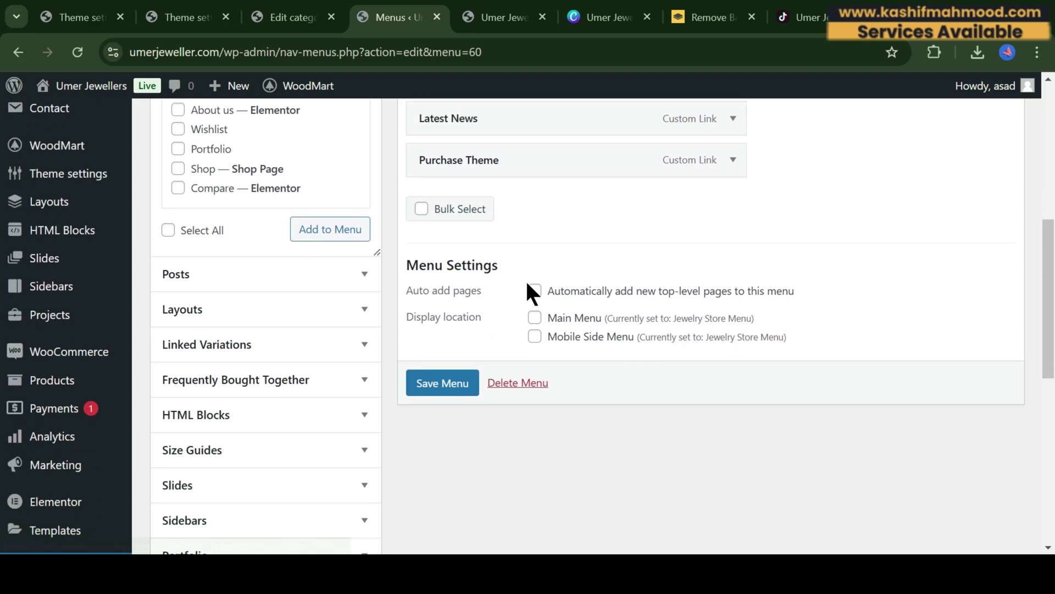
pyautogui.scroll(1, 691, 226)
pyautogui.click(733, 242)
pyautogui.scroll(-15, 440, 336)
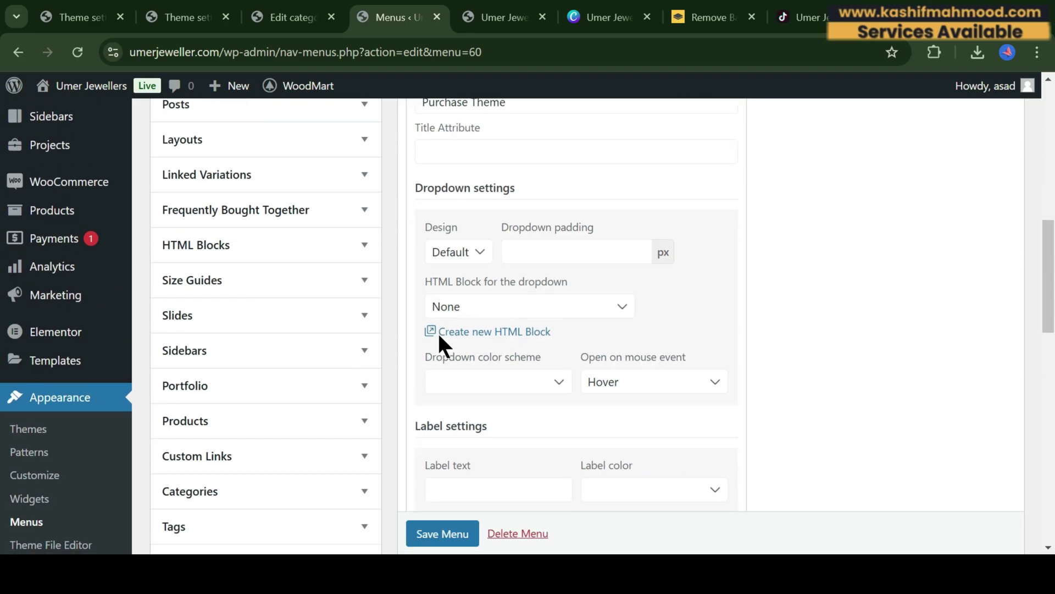
pyautogui.scroll(2, 437, 332)
pyautogui.click(434, 398)
pyautogui.scroll(5, 328, 265)
pyautogui.scroll(12, 328, 263)
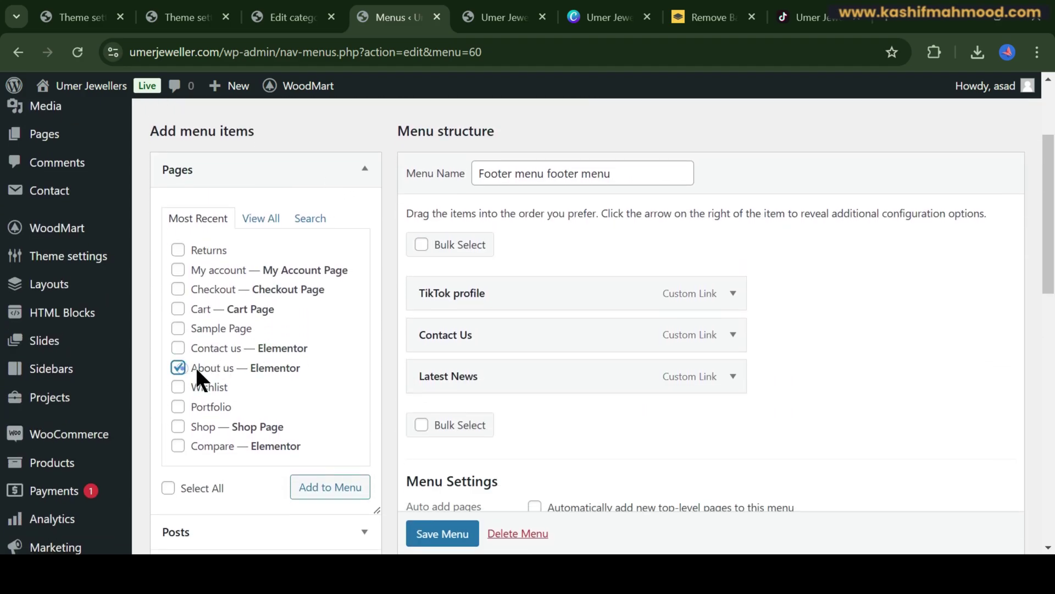
# Add the About us page to the menu and place it directly after TikTok profile
pyautogui.scroll(-2, 197, 371)
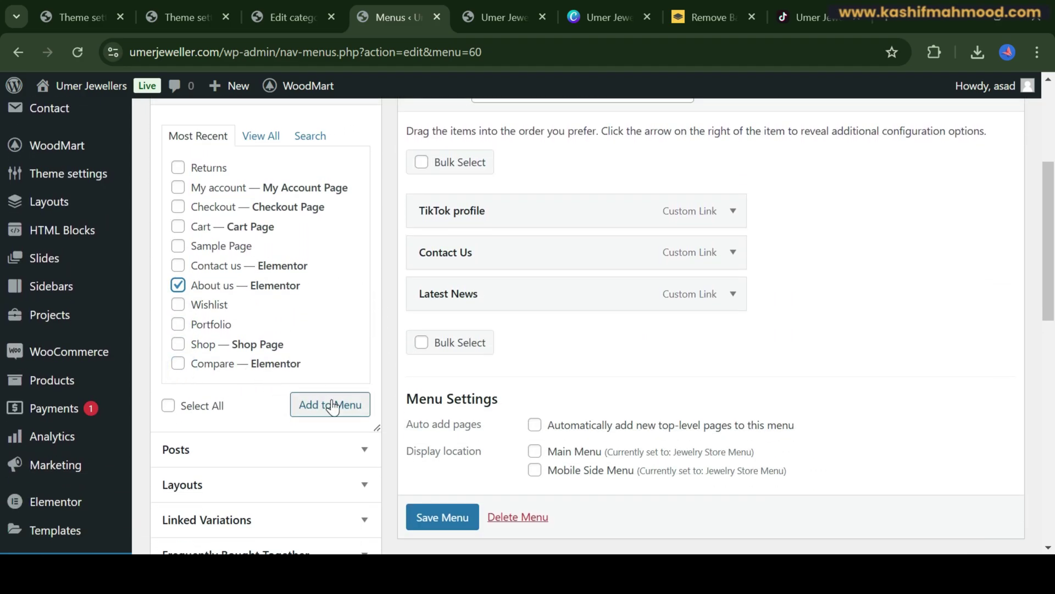
pyautogui.scroll(-1, 255, 288)
pyautogui.scroll(1, 254, 288)
pyautogui.click(357, 405)
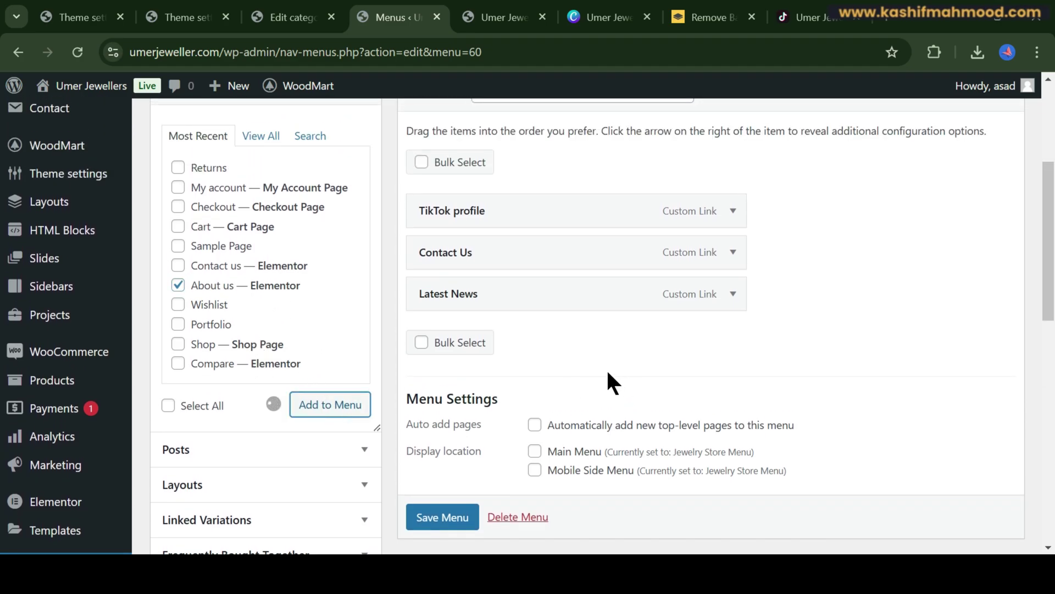
pyautogui.moveTo(537, 338); pyautogui.dragTo(459, 253)
# Save the updated Footer menu
pyautogui.click(467, 536)
pyautogui.scroll(-1, 450, 536)
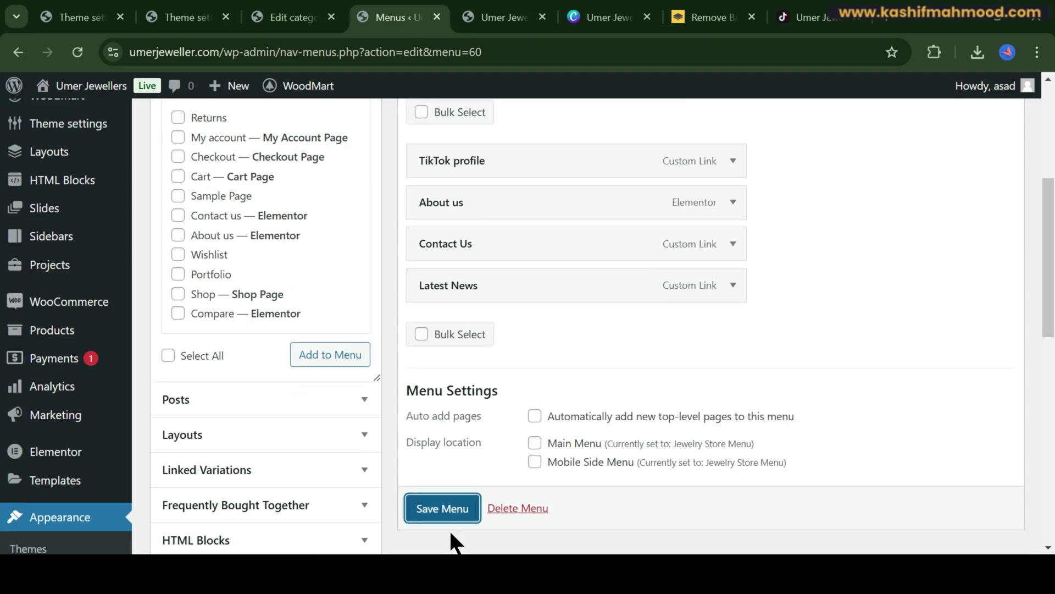
pyautogui.click(445, 507)
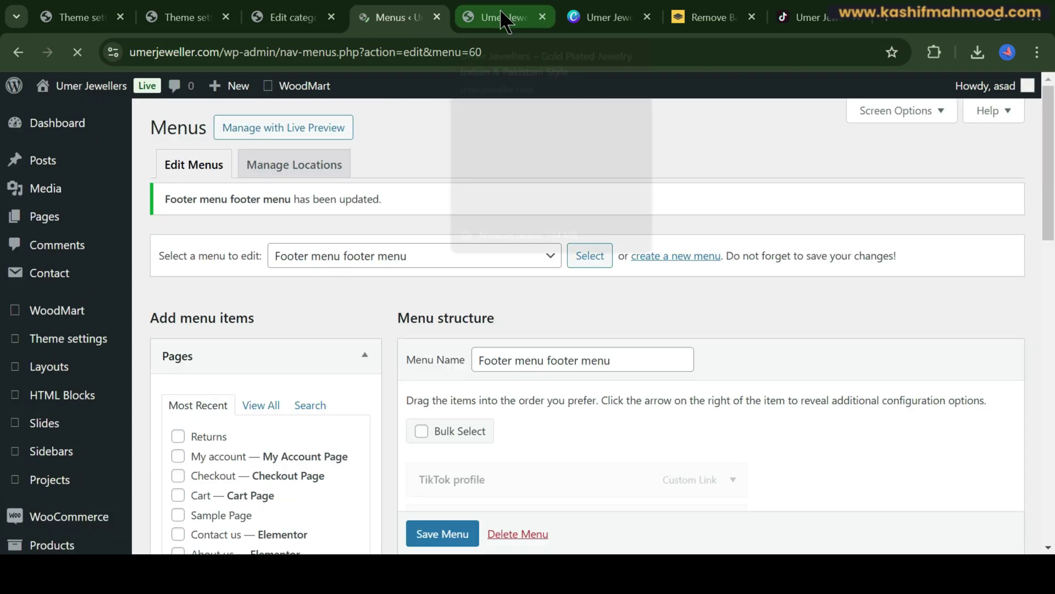
# View the live site footer's menu and highlight the WoodMart credit line at the bottom
pyautogui.click(504, 18)
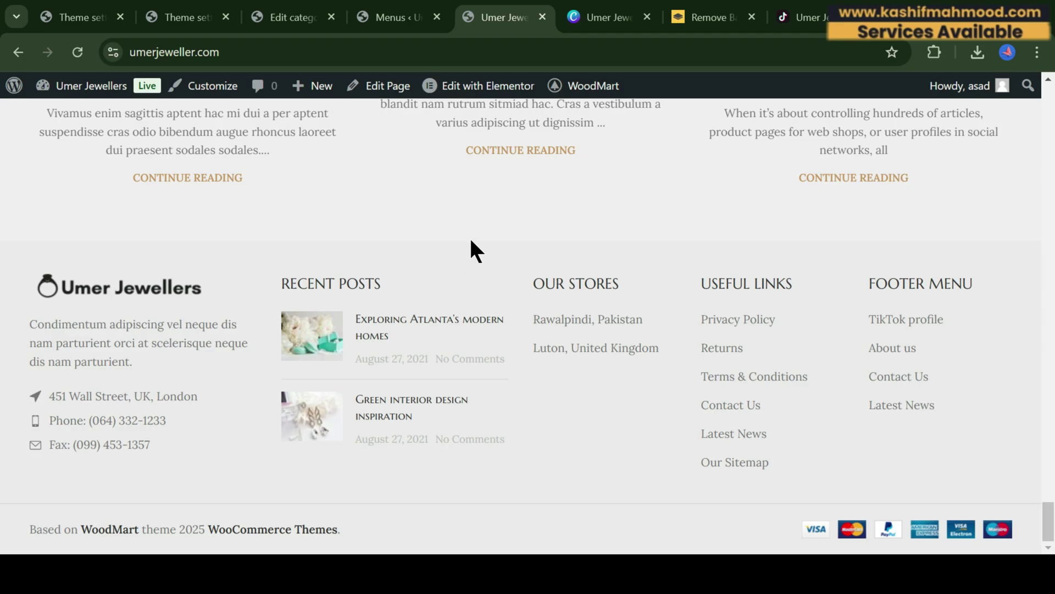
pyautogui.moveTo(22, 528); pyautogui.dragTo(296, 540)
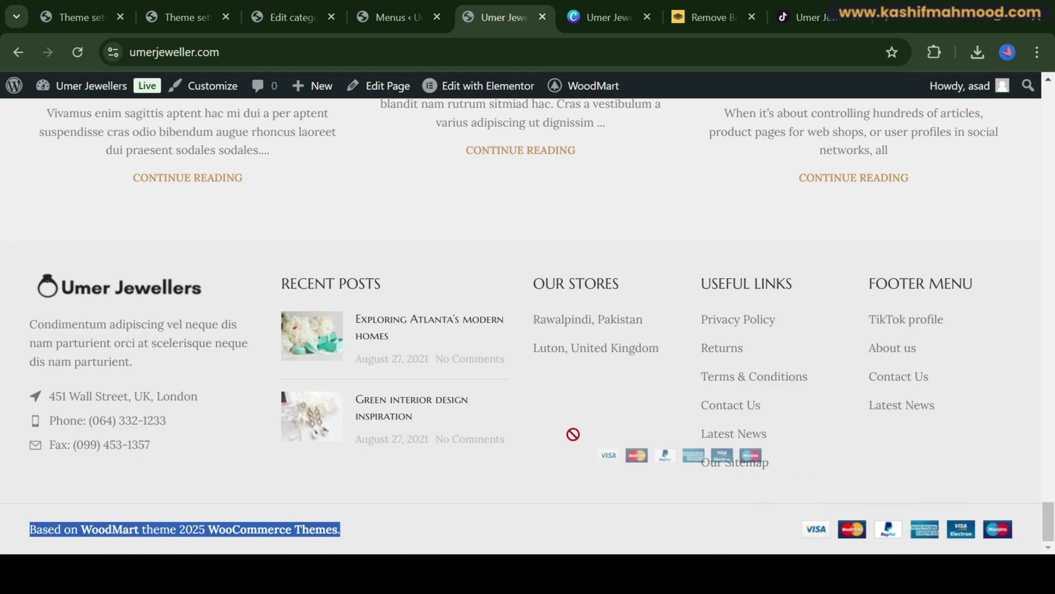
pyautogui.click(565, 536)
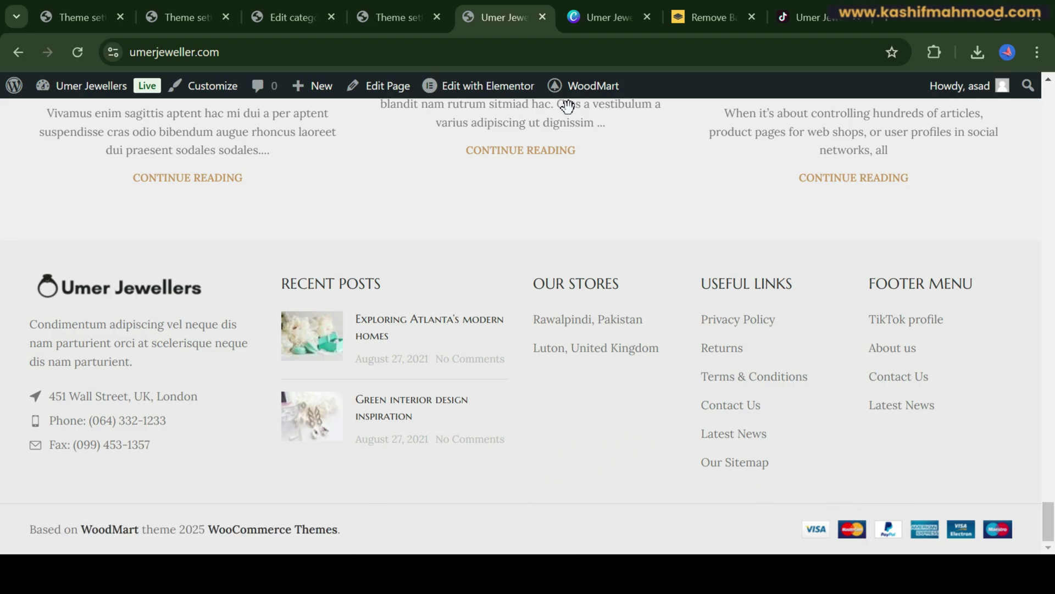
# Go to WoodMart > Theme settings > Footer from the admin bar
pyautogui.moveTo(594, 93)
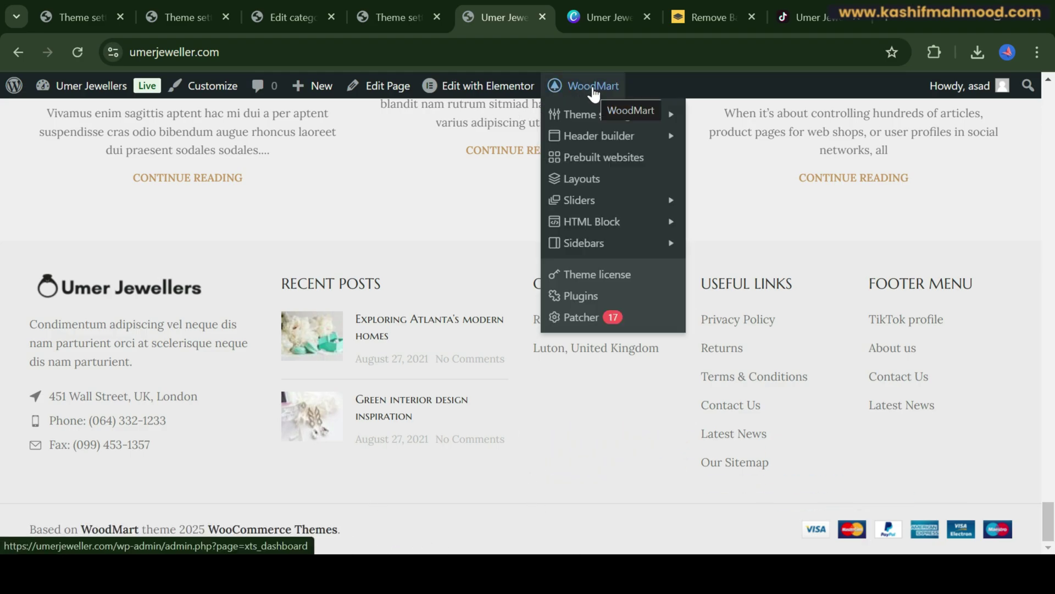
pyautogui.moveTo(597, 122)
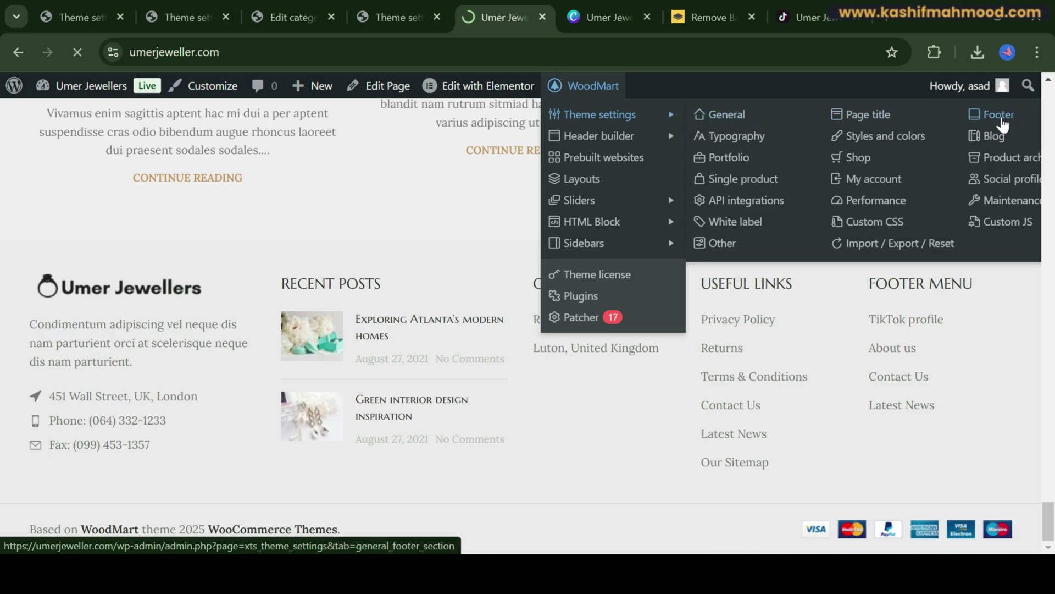
pyautogui.click(1001, 117)
pyautogui.scroll(-12, 668, 289)
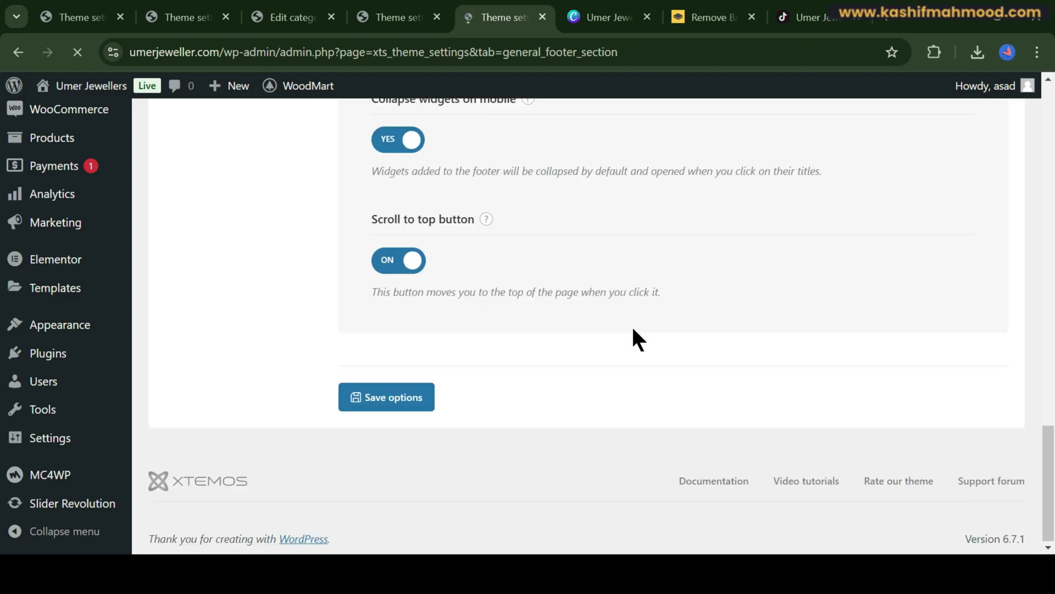
pyautogui.scroll(6, 631, 325)
pyautogui.scroll(8, 603, 337)
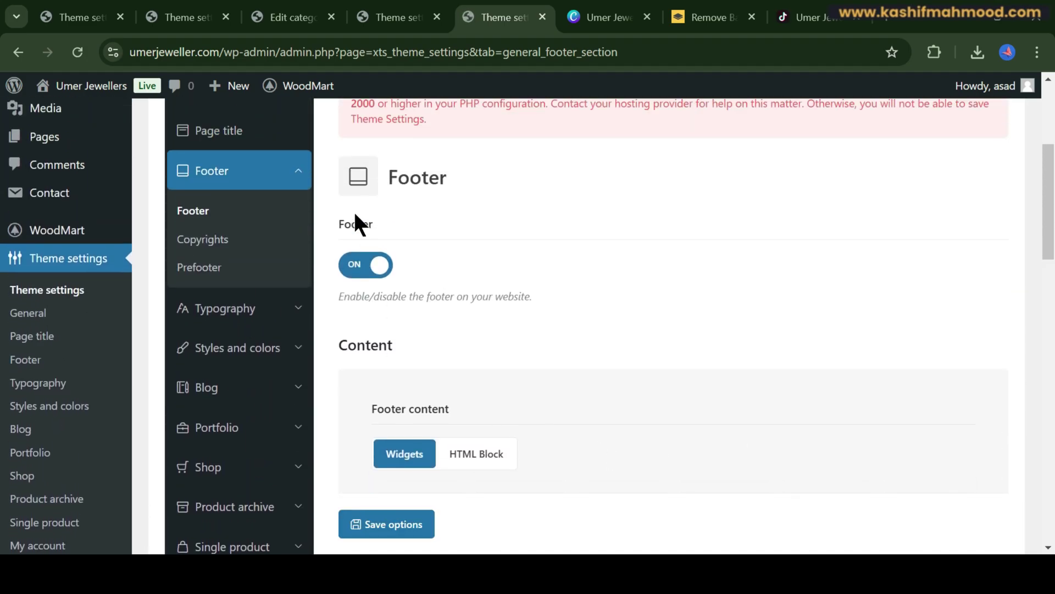
# In Footer > Copyrights, replace the woodmart.xtemos.com link address with technicalpioneers.com
pyautogui.click(198, 308)
pyautogui.scroll(-6, 513, 323)
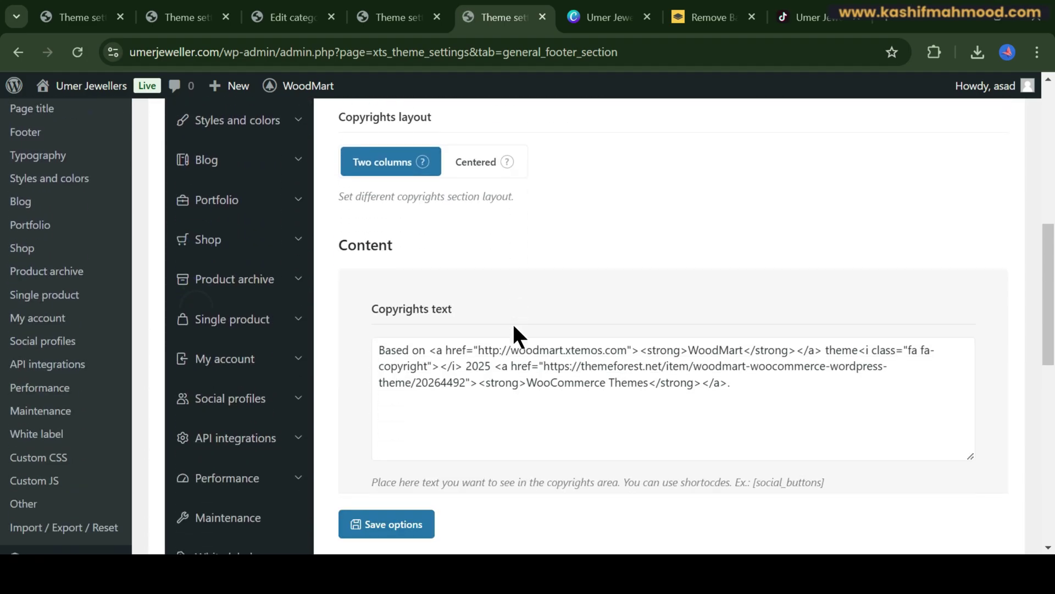
pyautogui.click(731, 345)
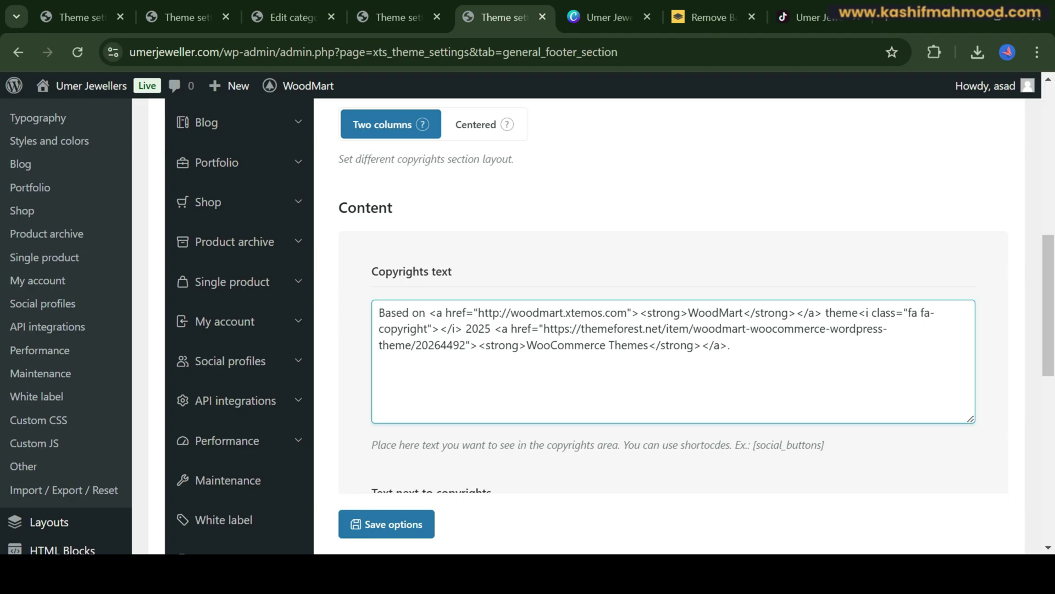
pyautogui.hotkey('ctrl', 't')
pyautogui.write('technicalpioneers.com')
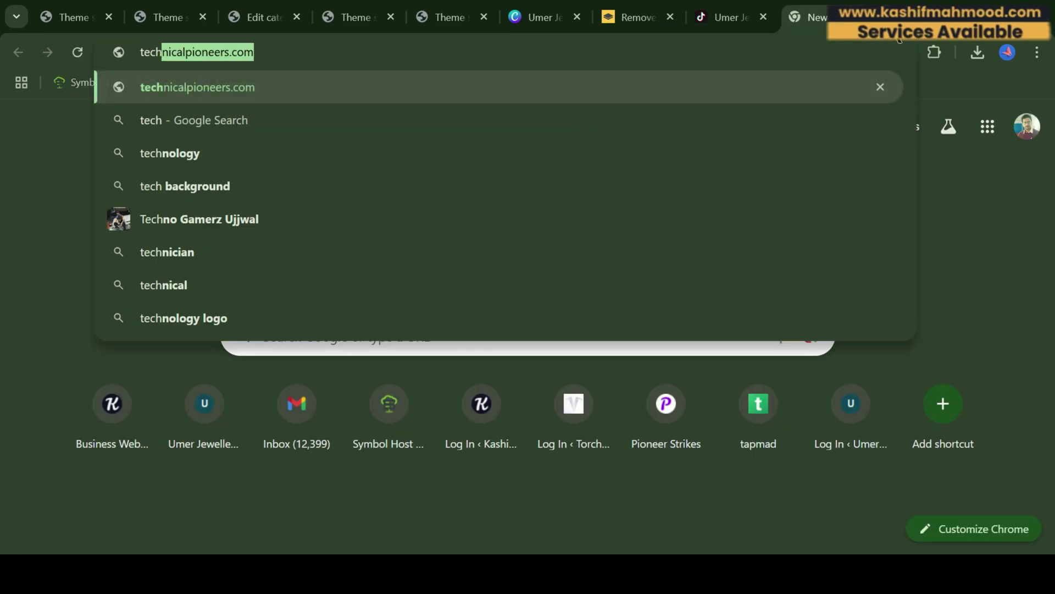
pyautogui.click(449, 17)
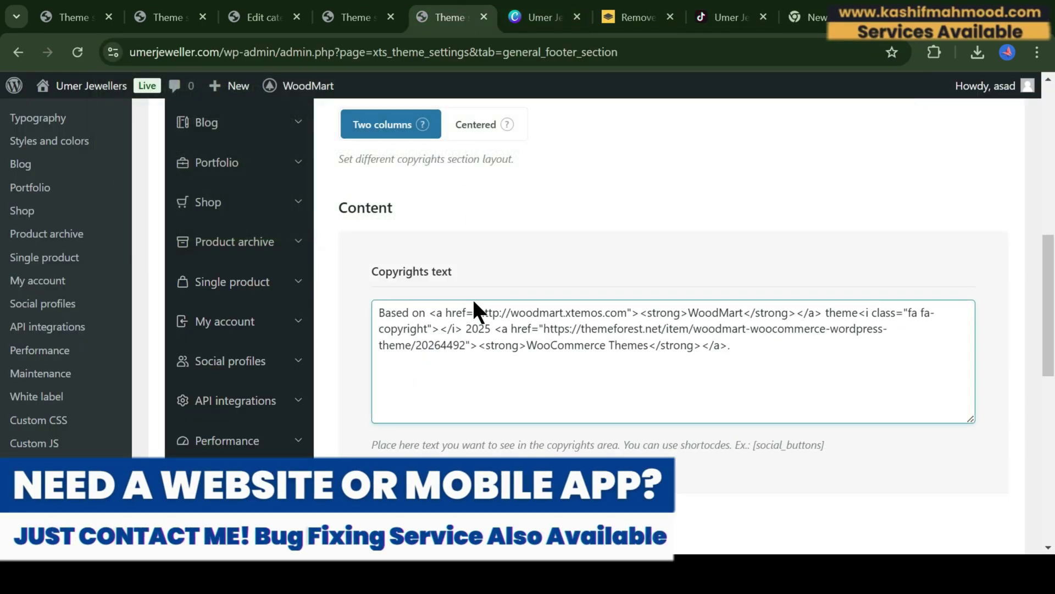
pyautogui.moveTo(478, 314); pyautogui.dragTo(620, 312)
pyautogui.write('https://technicalpioneers.com/')
# Make the link text 'Powered by Technical Pioneers', delete the leftover credit words, and save options
pyautogui.moveTo(694, 312); pyautogui.dragTo(750, 312)
pyautogui.press('BackSpace')
pyautogui.write('Powered by Te')
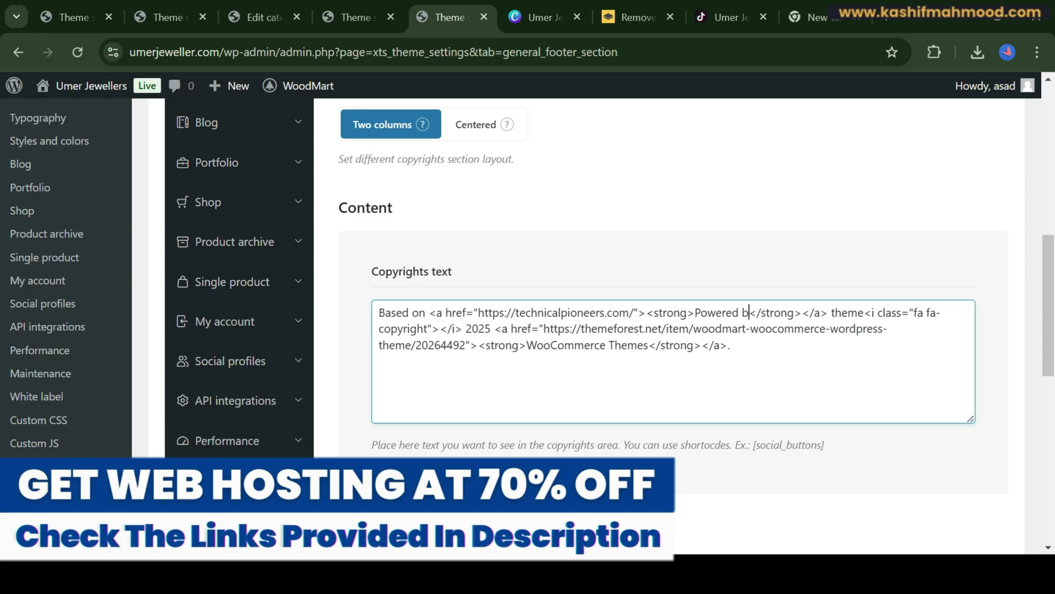
pyautogui.write('chnical Pi')
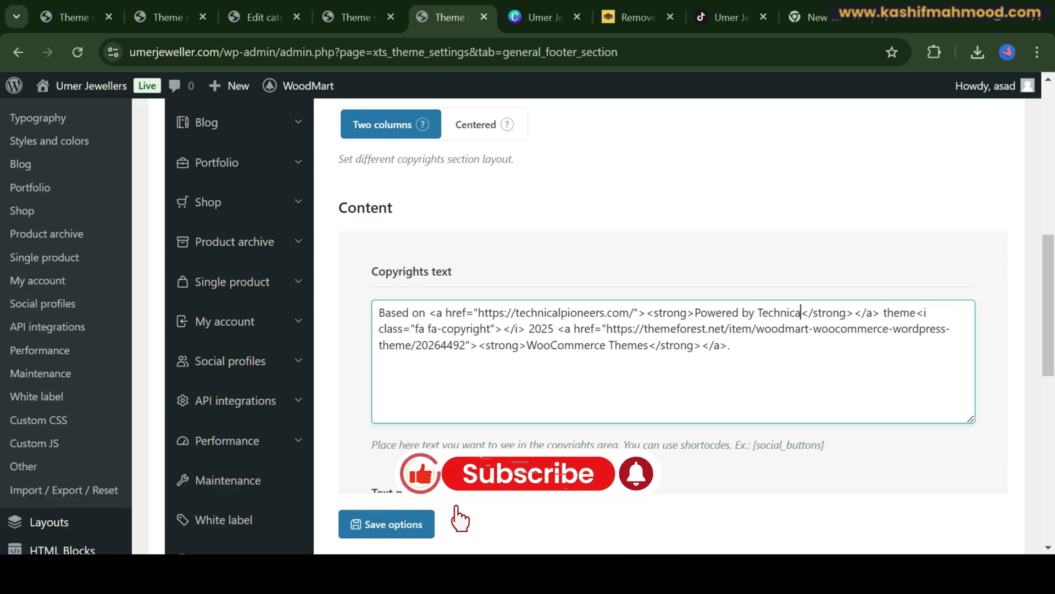
pyautogui.write('oneers')
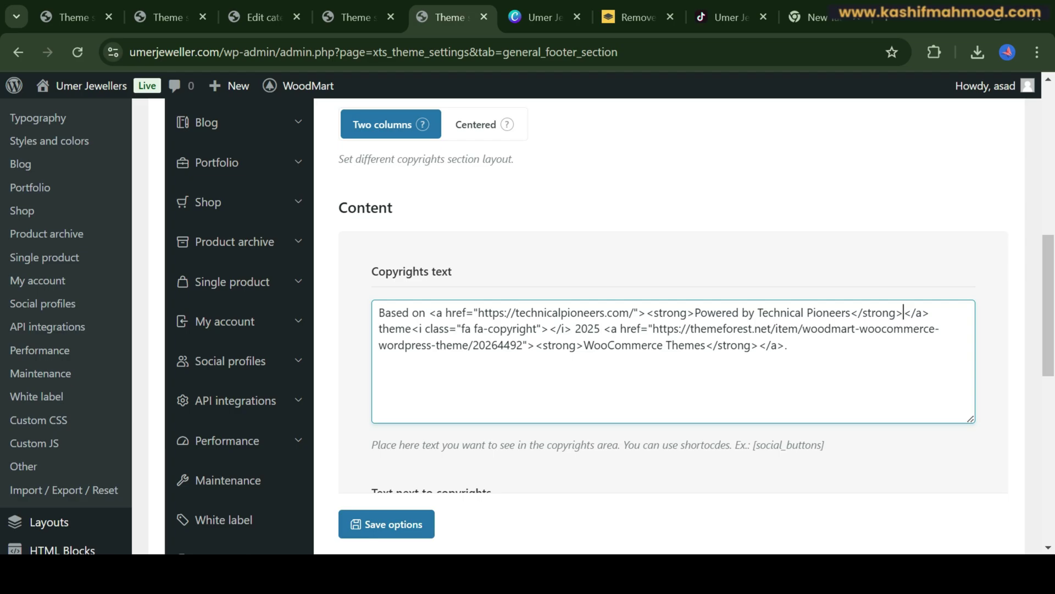
pyautogui.moveTo(378, 329); pyautogui.dragTo(788, 345)
pyautogui.press('BackSpace')
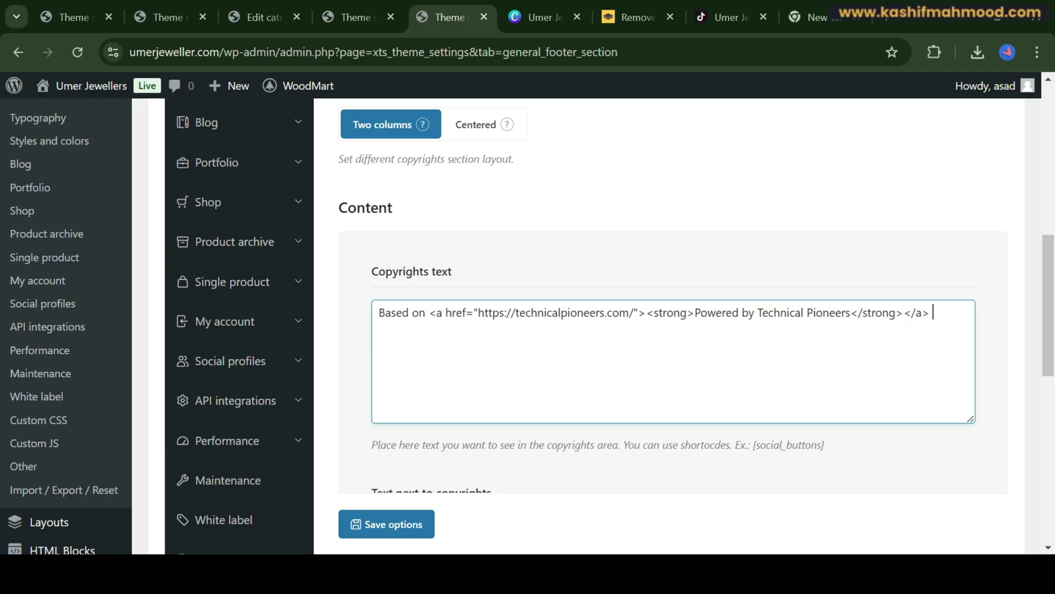
pyautogui.moveTo(429, 312); pyautogui.dragTo(342, 307)
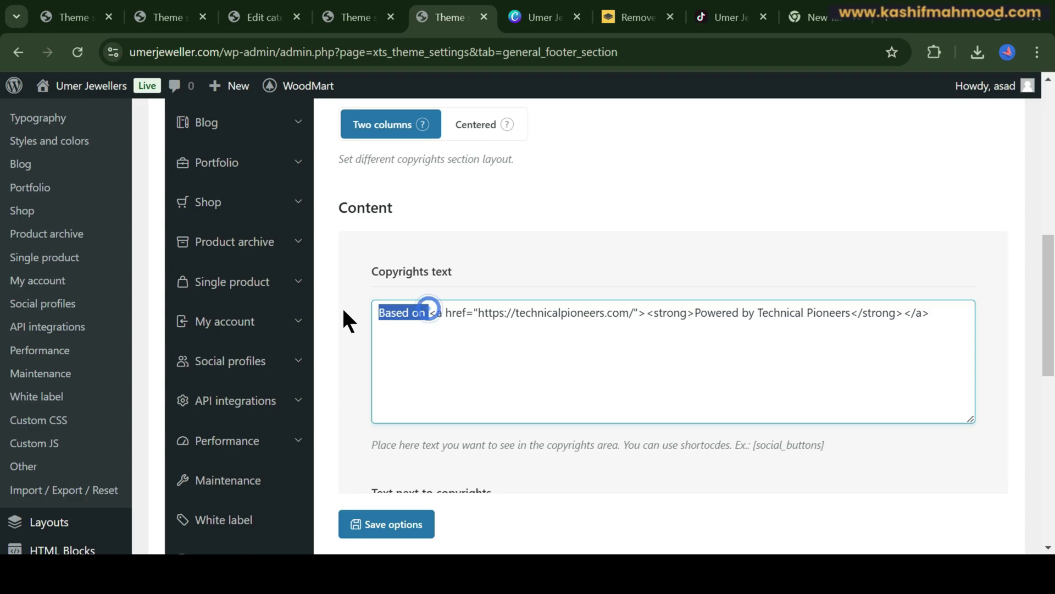
pyautogui.press('BackSpace')
pyautogui.click(377, 525)
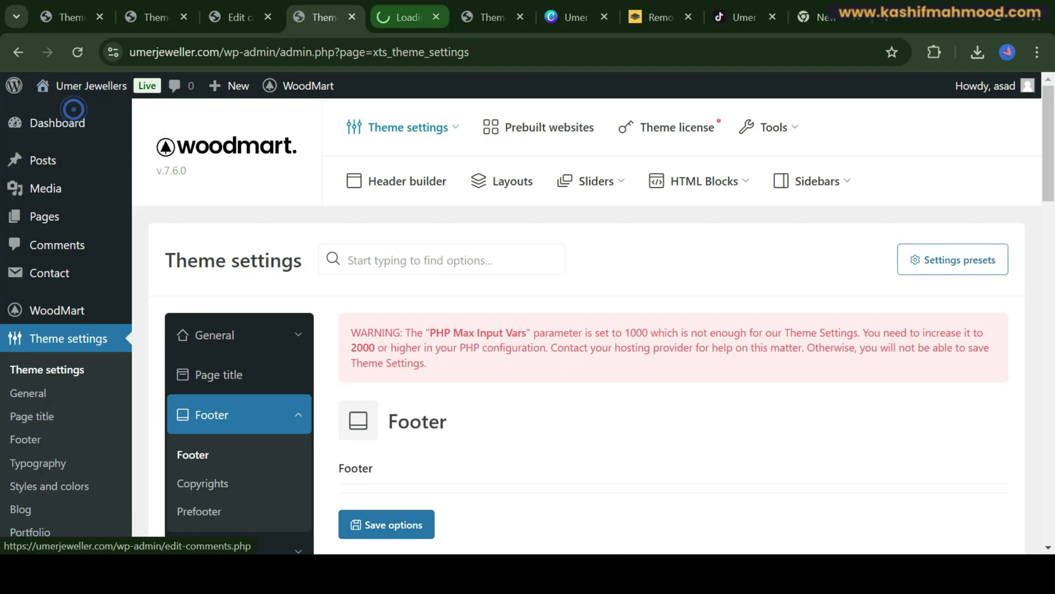
pyautogui.click(92, 85)
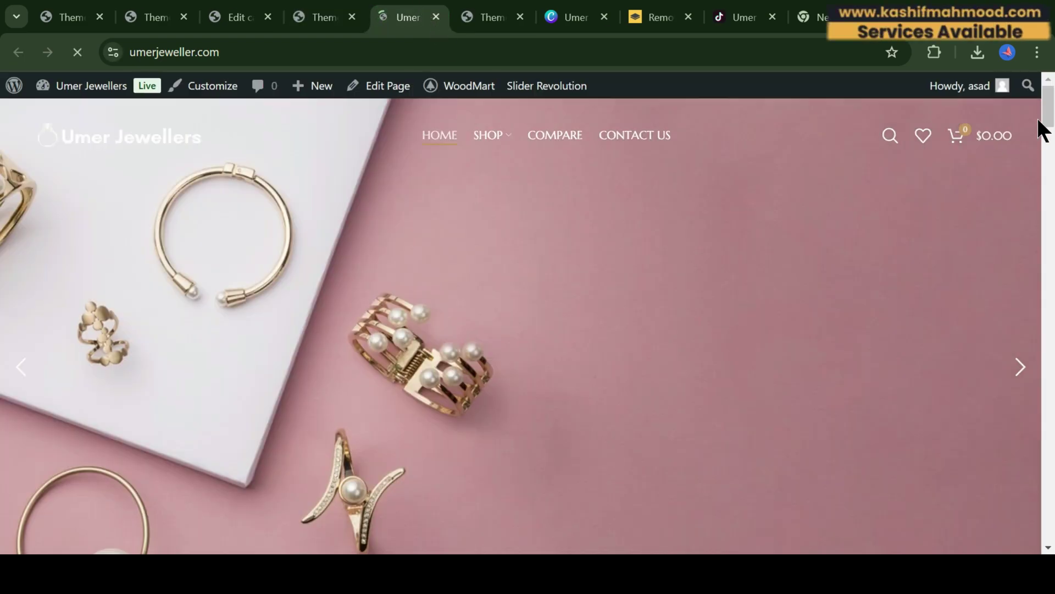
# Scroll to the live footer and check the new 'Powered by Technical Pioneers' credit
pyautogui.moveTo(1040, 125); pyautogui.dragTo(1031, 544)
pyautogui.moveTo(16, 537); pyautogui.dragTo(254, 545)
pyautogui.click(303, 507)
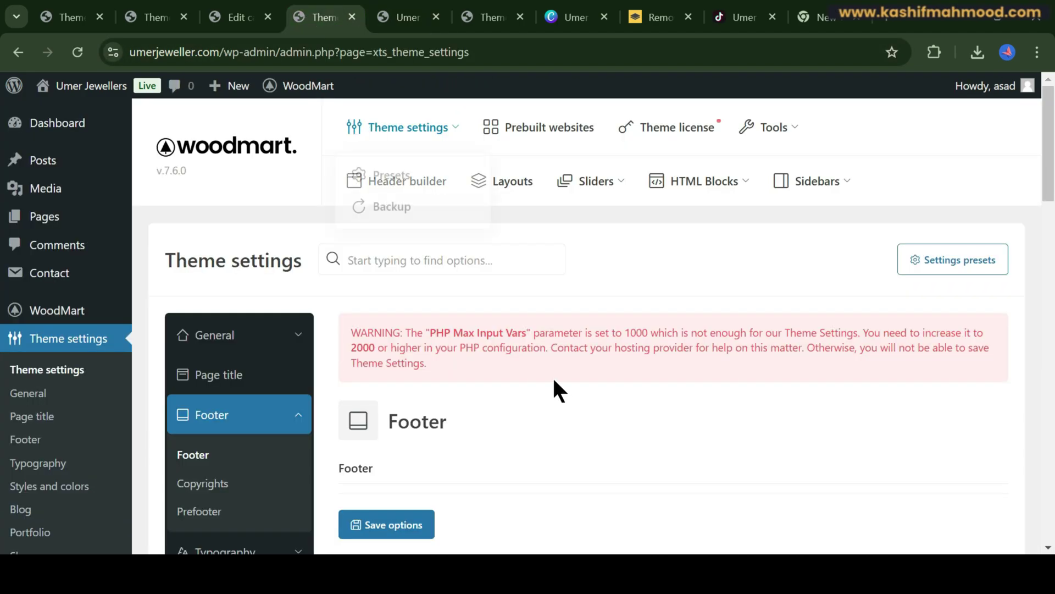
# Inspect the copyright text and the payments image code in the Text next to copyrights field
pyautogui.hotkey('ctrl', 'Tab')
pyautogui.click(494, 17)
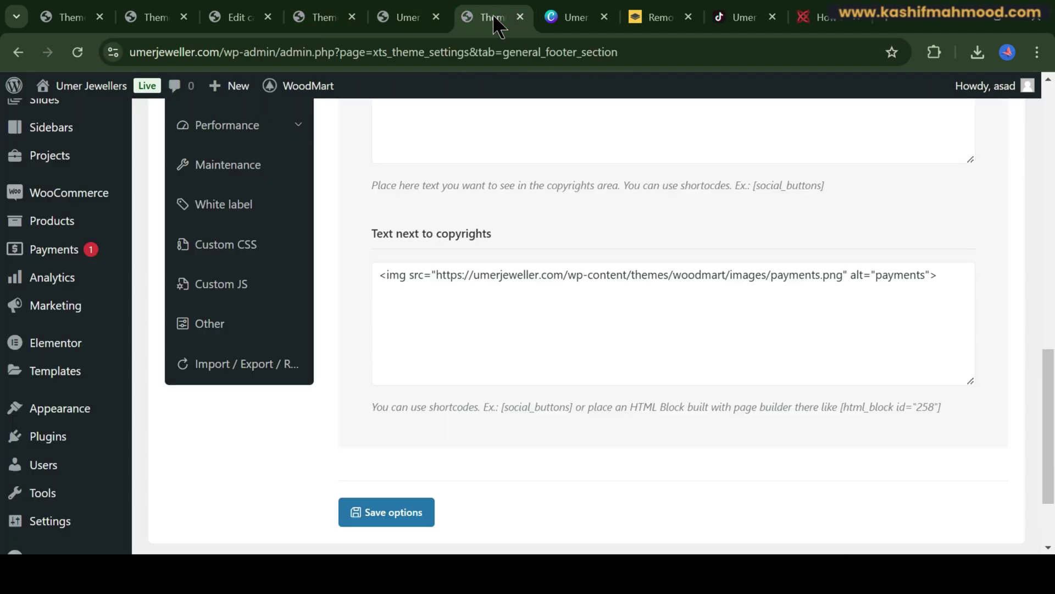
pyautogui.scroll(5, 394, 282)
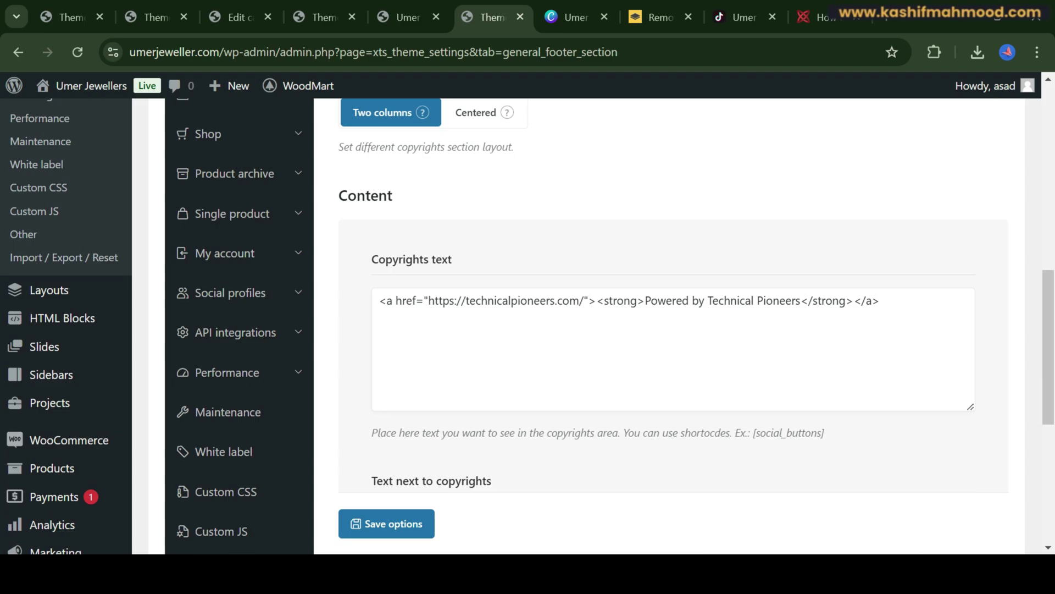
pyautogui.moveTo(835, 300); pyautogui.dragTo(378, 300)
pyautogui.hotkey('ctrl', 'a')
pyautogui.scroll(-5, 306, 236)
pyautogui.moveTo(934, 275); pyautogui.dragTo(380, 273)
pyautogui.hotkey('ctrl', 'a')
pyautogui.click(850, 275)
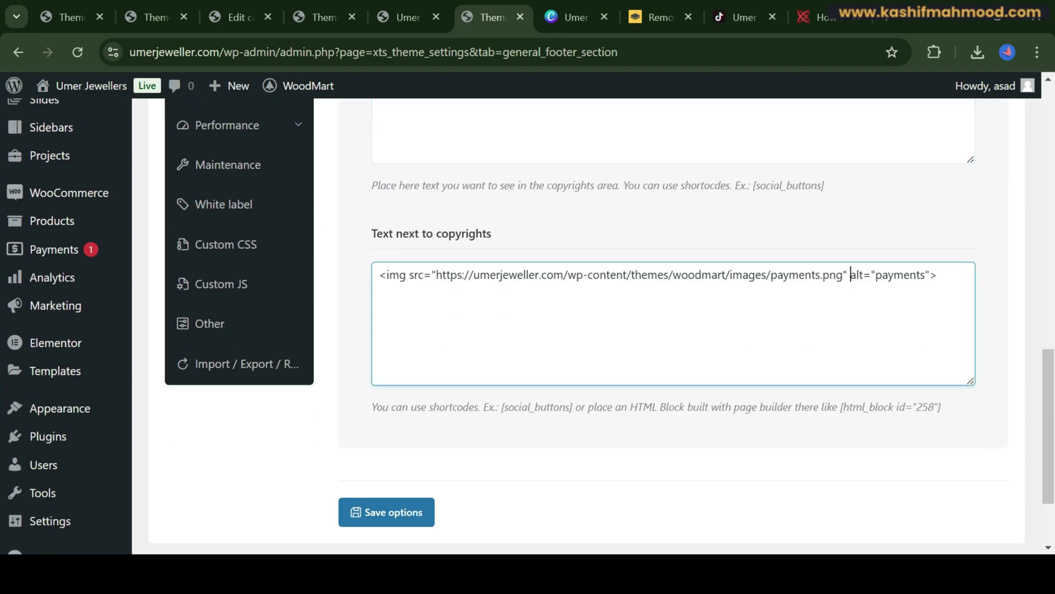
pyautogui.moveTo(938, 275); pyautogui.dragTo(248, 279)
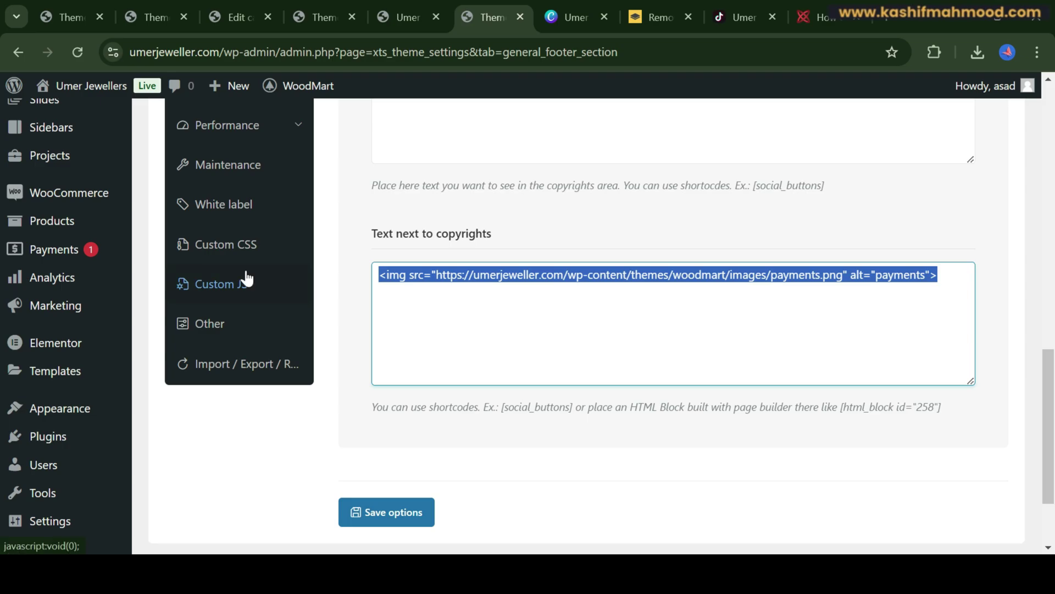
pyautogui.click(469, 275)
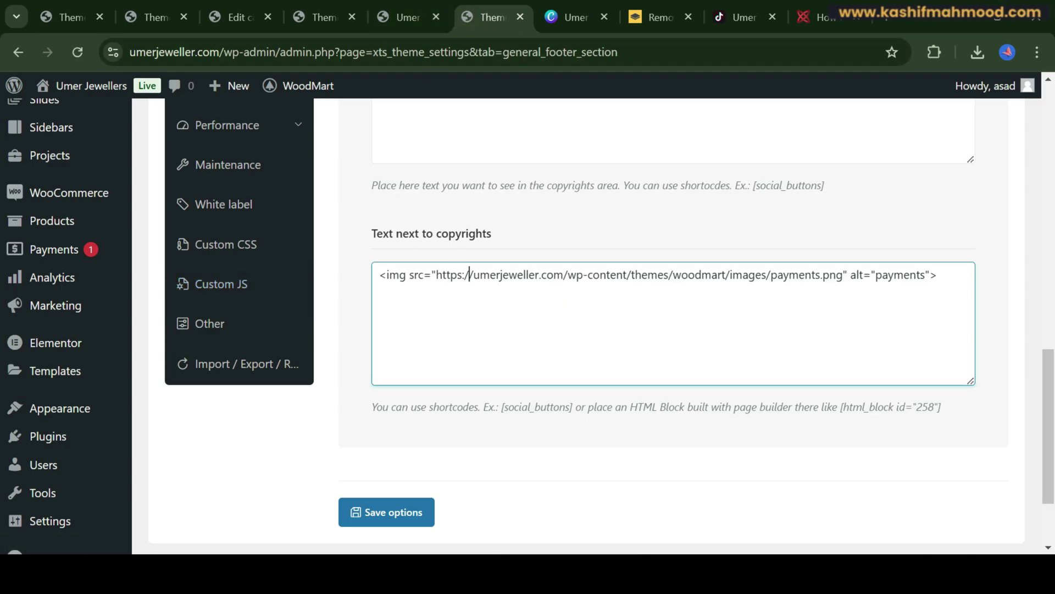
pyautogui.moveTo(436, 274); pyautogui.dragTo(859, 275)
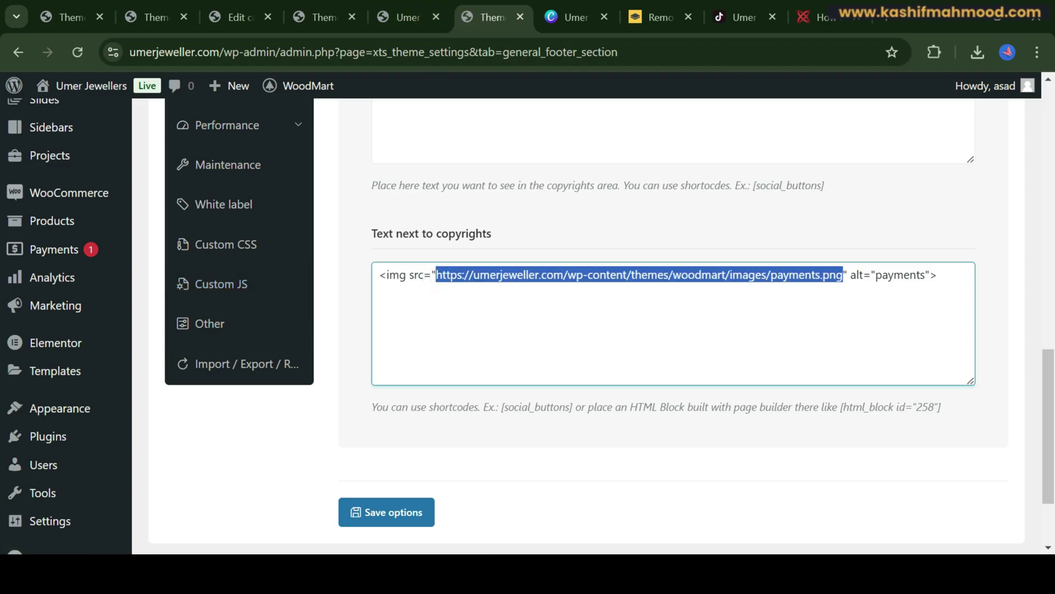
pyautogui.scroll(15, 105, 165)
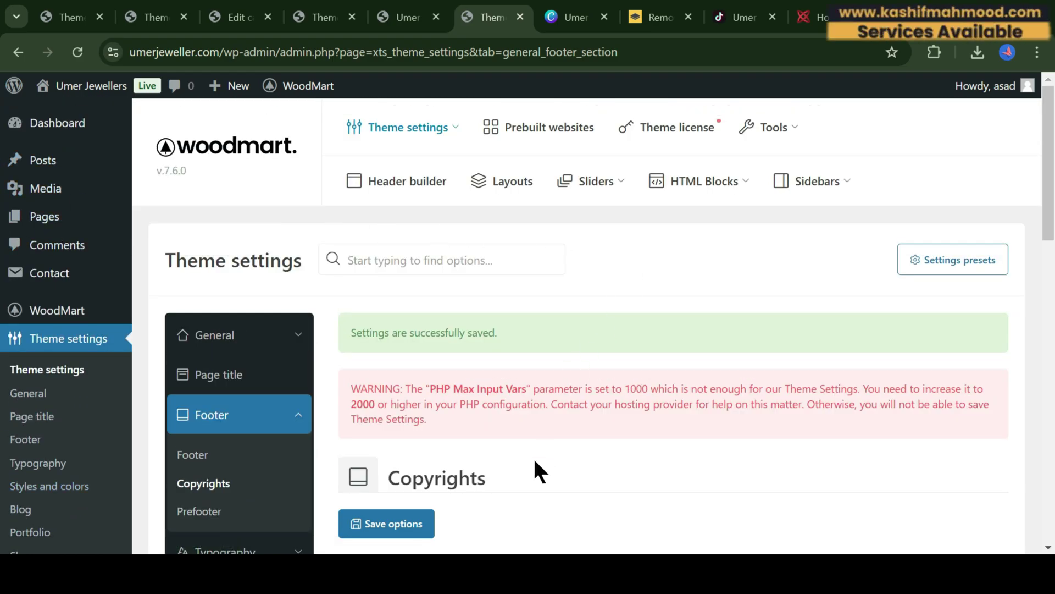
pyautogui.click(407, 17)
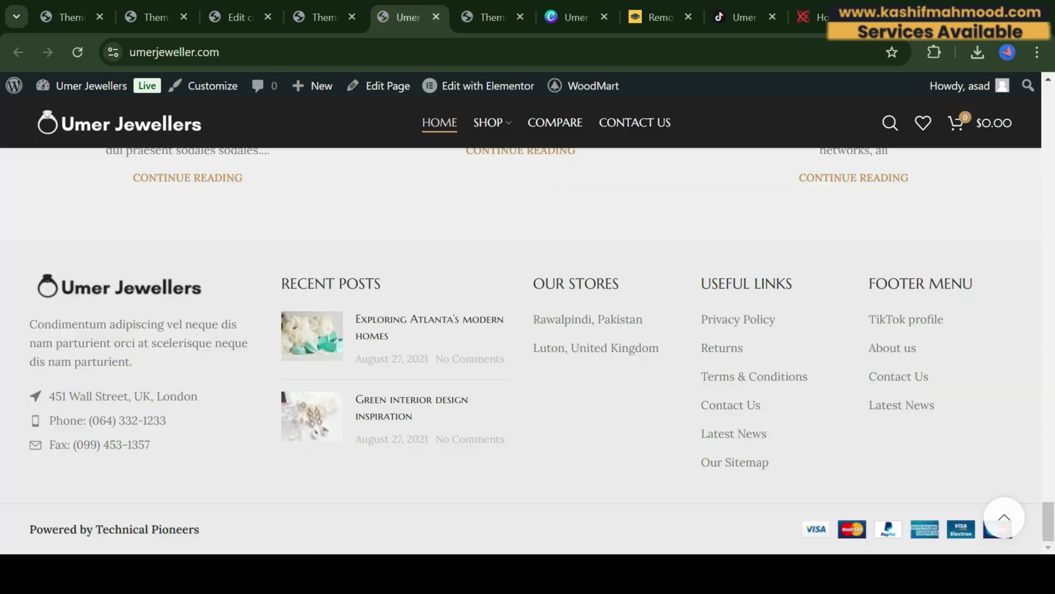